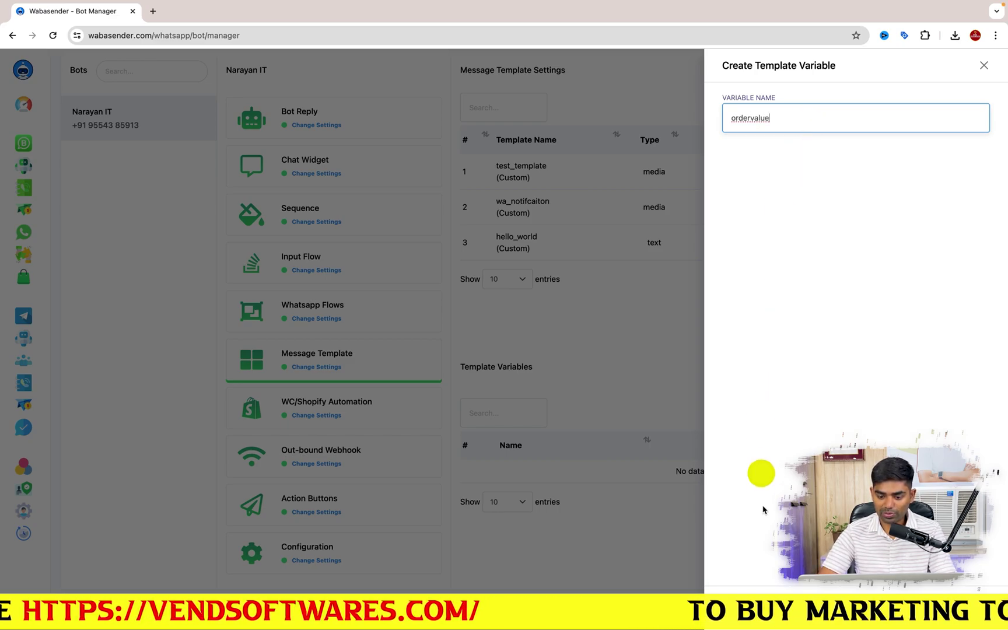
# Save the template variable ordervalue and create a second template variable named orderdate
pyautogui.click(812, 355)
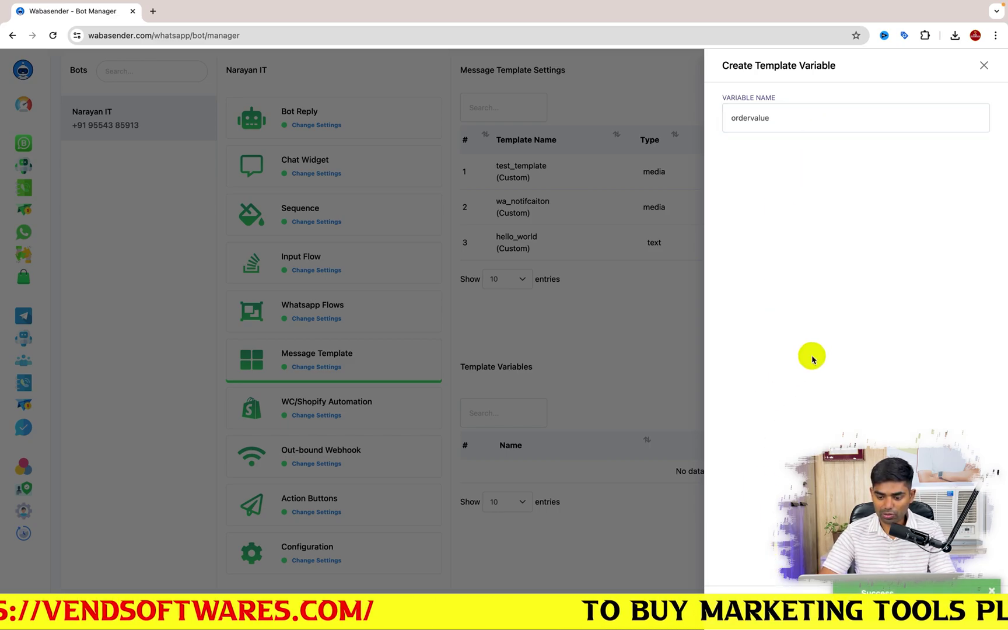
pyautogui.click(981, 70)
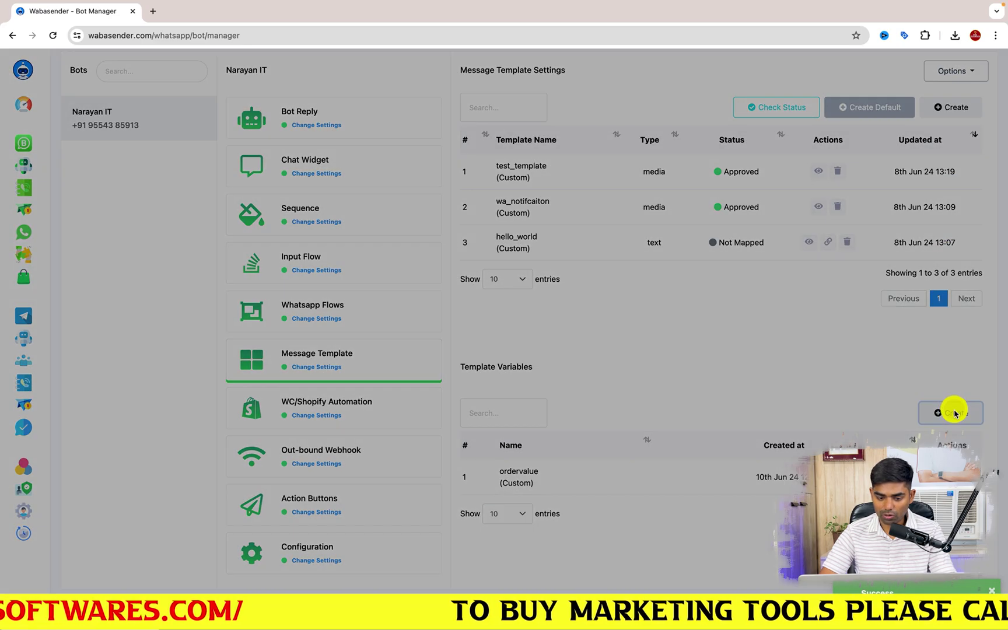
pyautogui.click(953, 410)
pyautogui.click(781, 115)
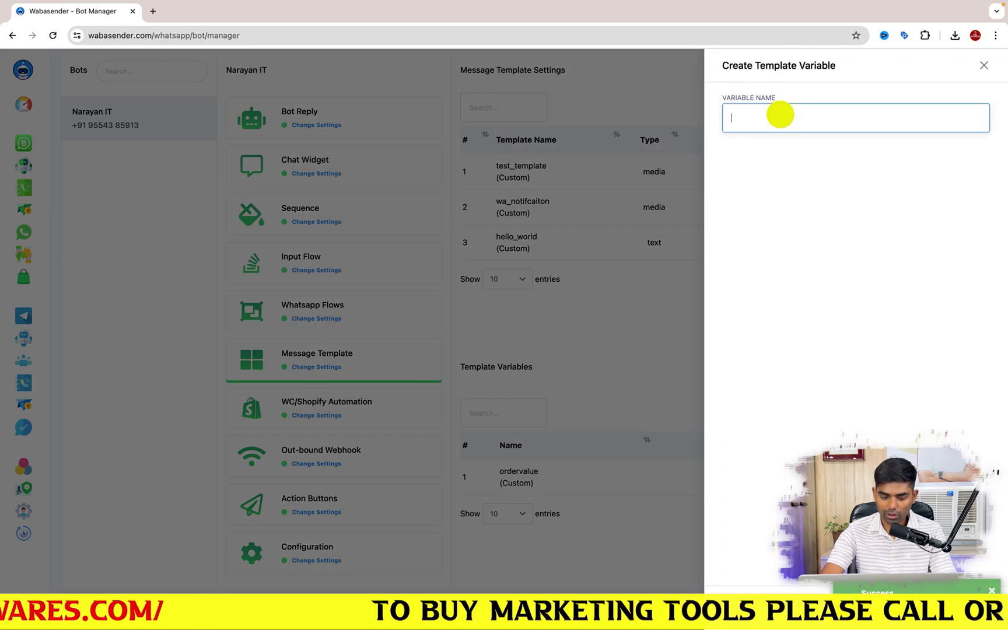
pyautogui.write('orderdate')
pyautogui.press('Return')
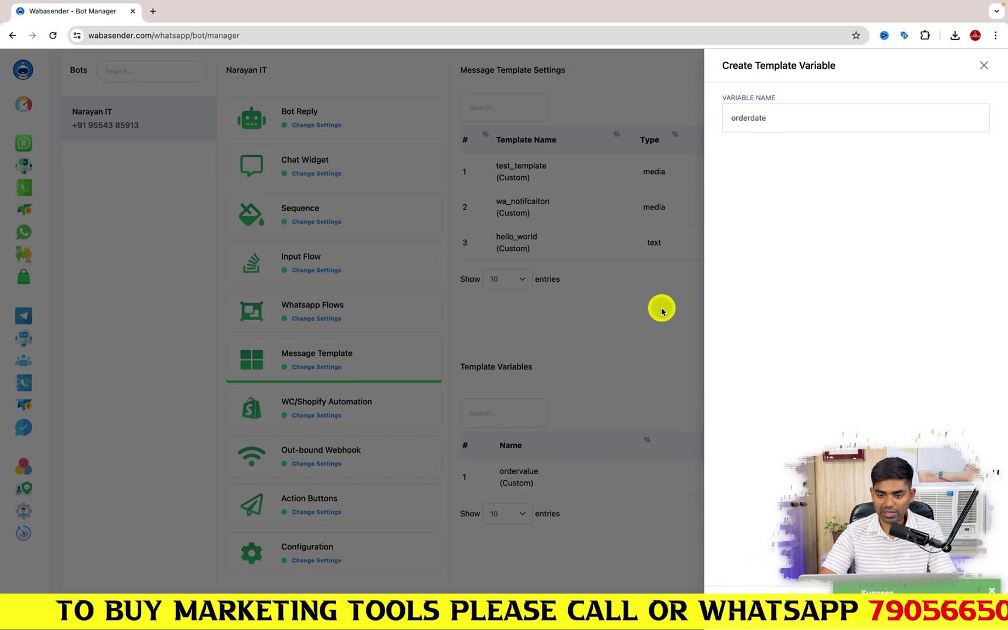
pyautogui.click(985, 66)
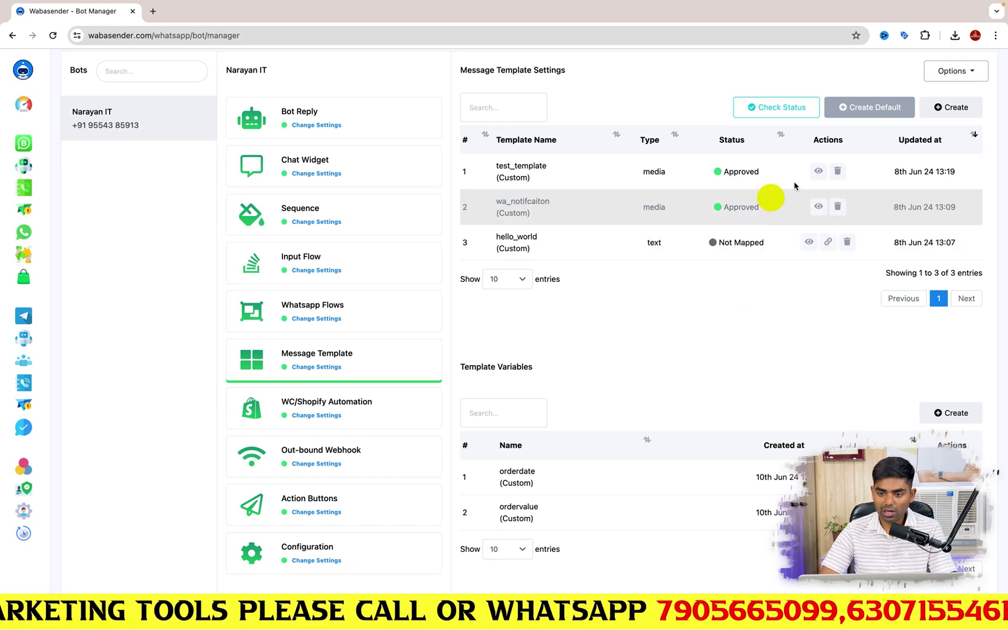
# Start a new message template named Order Notification in the Marketing category
pyautogui.click(960, 114)
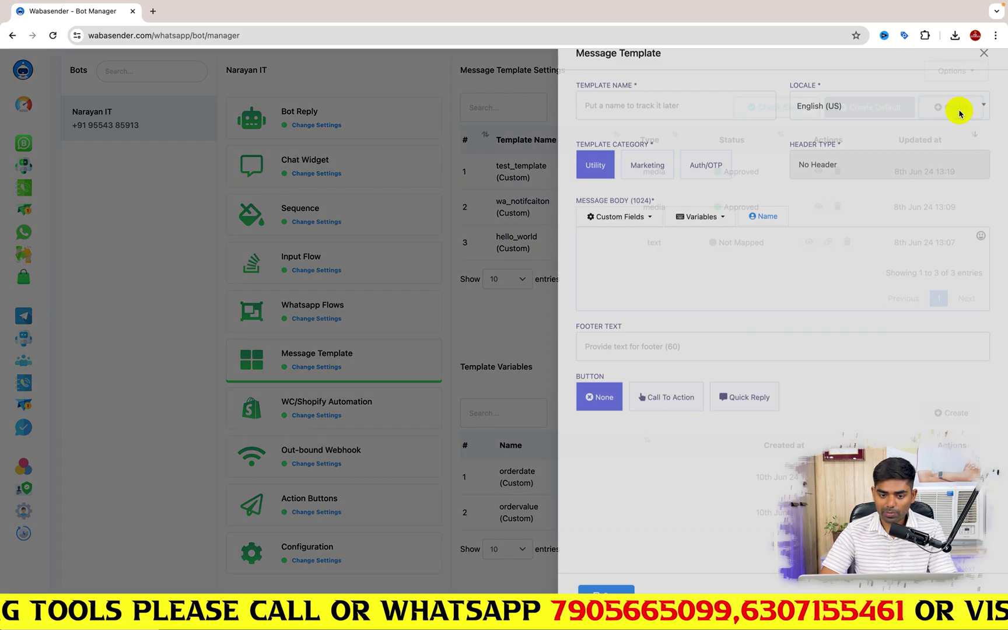
pyautogui.click(612, 123)
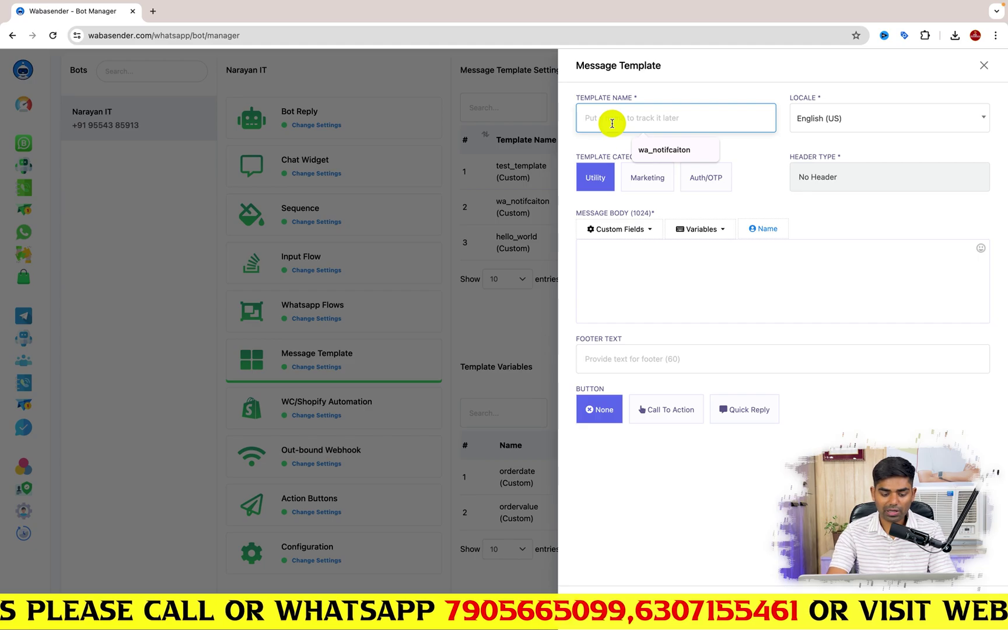
pyautogui.write('otification')
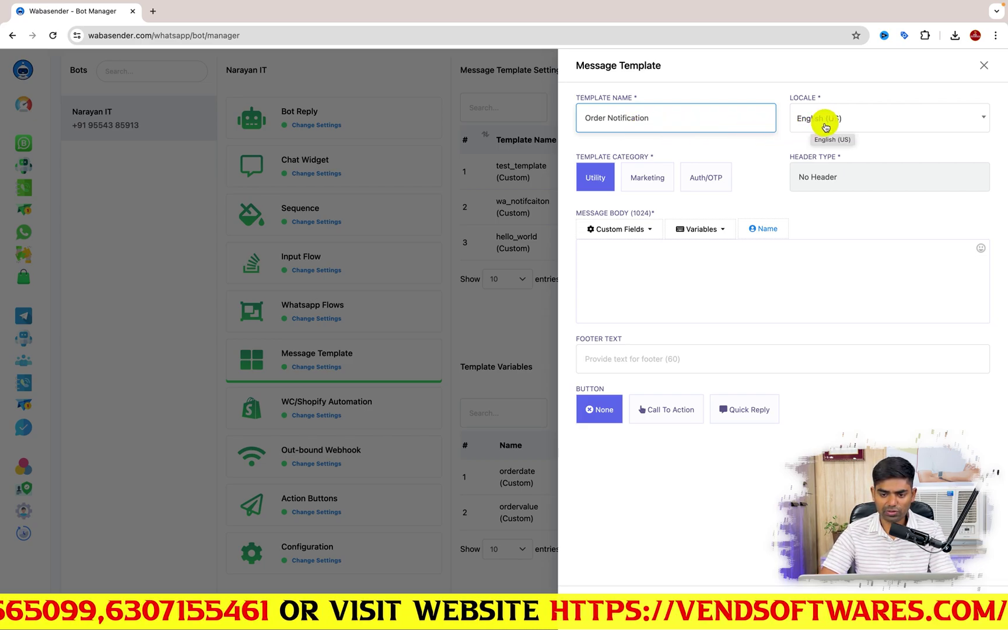
pyautogui.click(765, 153)
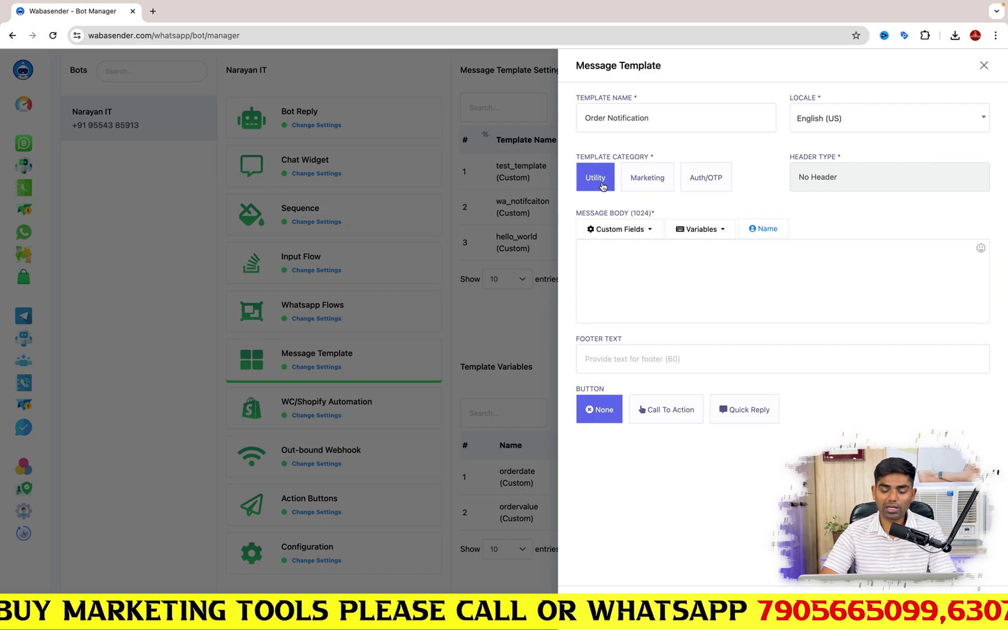
pyautogui.click(656, 184)
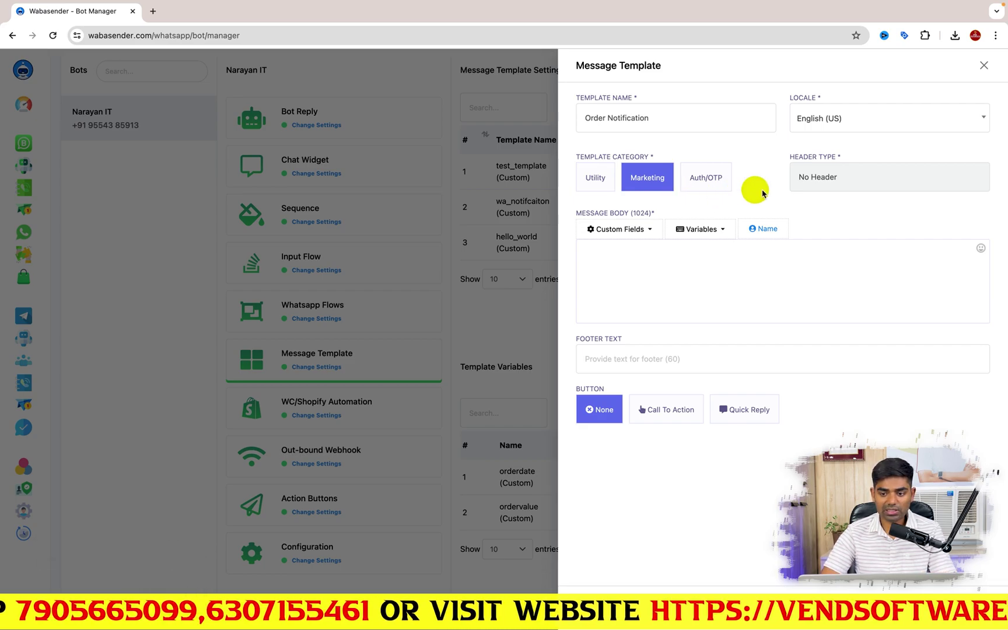
# Set the template's header type to Text and enter the header text "Thanks for Your Order"
pyautogui.click(839, 179)
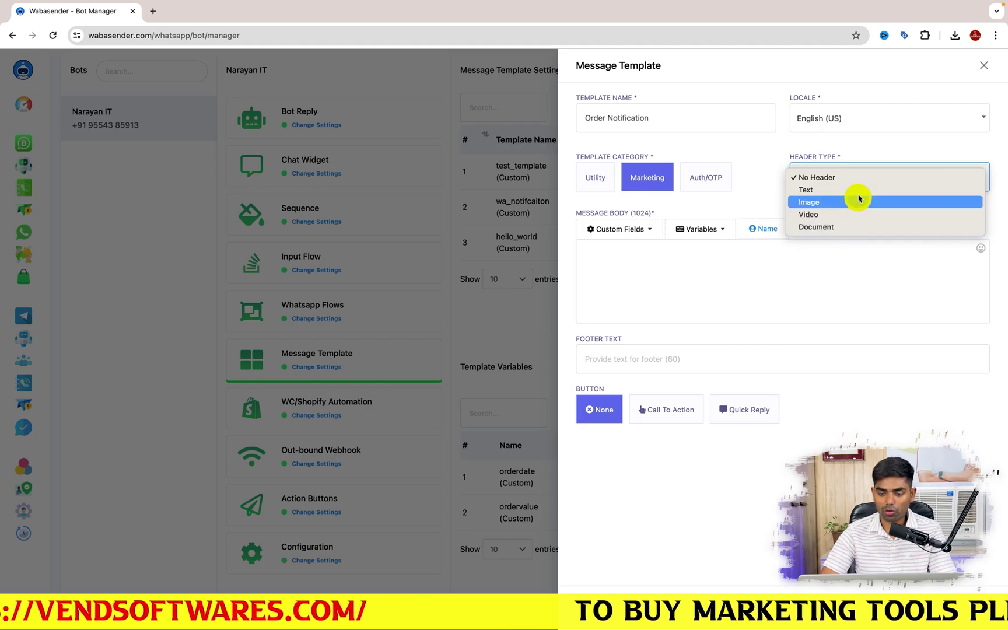
pyautogui.click(861, 193)
pyautogui.click(665, 231)
pyautogui.write('Thanks for Your Order')
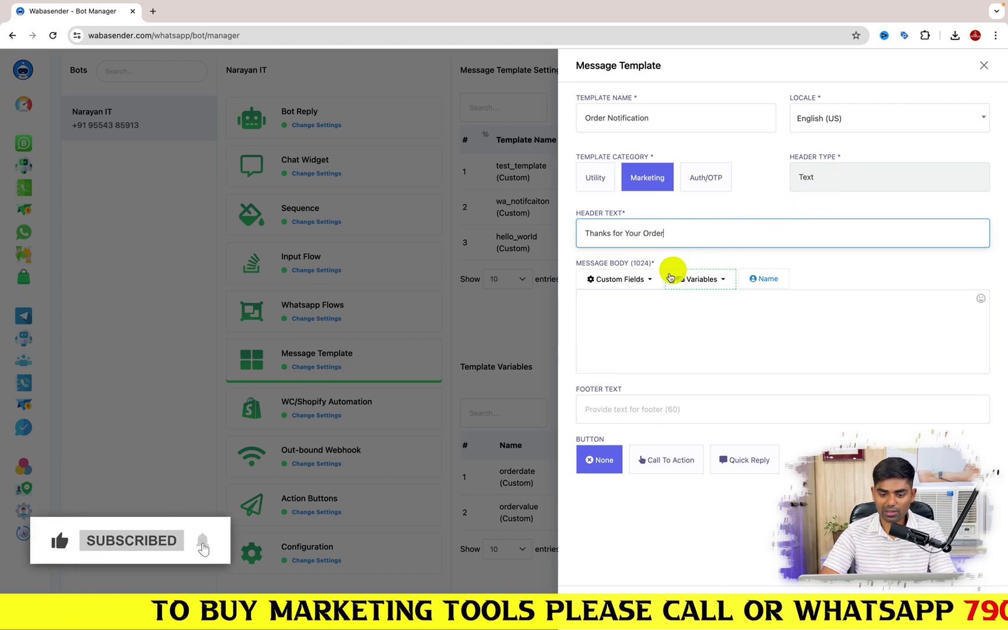
# Write the message body "Dear #User-Name#, Thanks for crateing order with us! Your order value is-", inserting the subscriber name placeholder
pyautogui.click(635, 308)
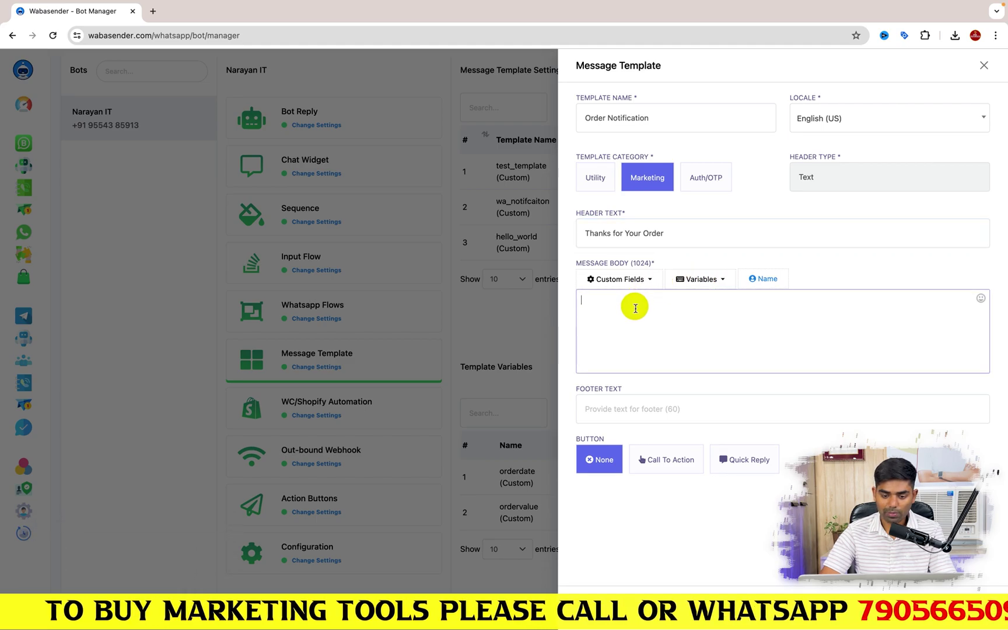
pyautogui.write('Dear')
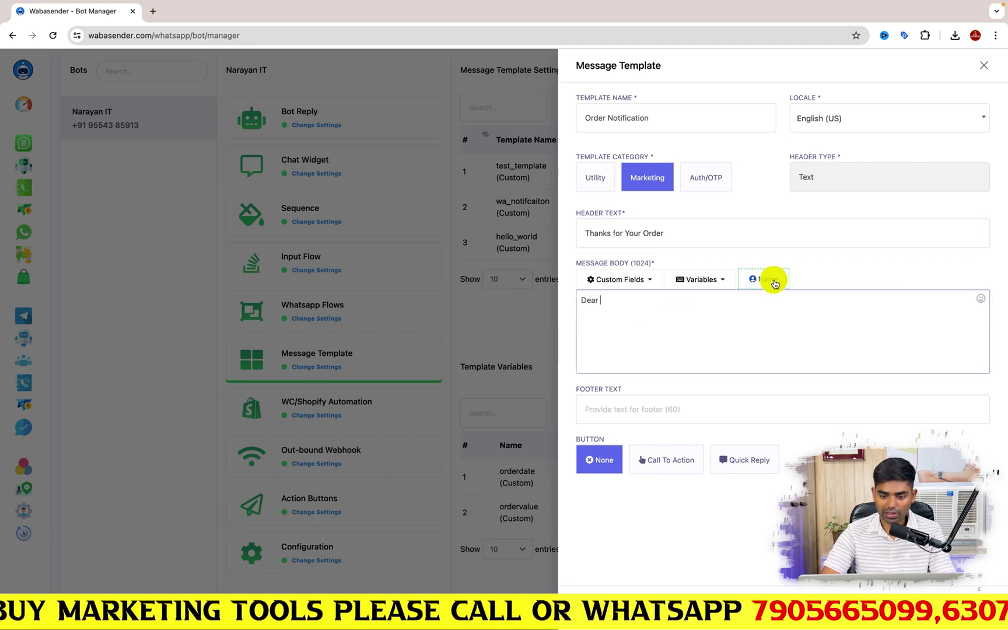
pyautogui.click(765, 279)
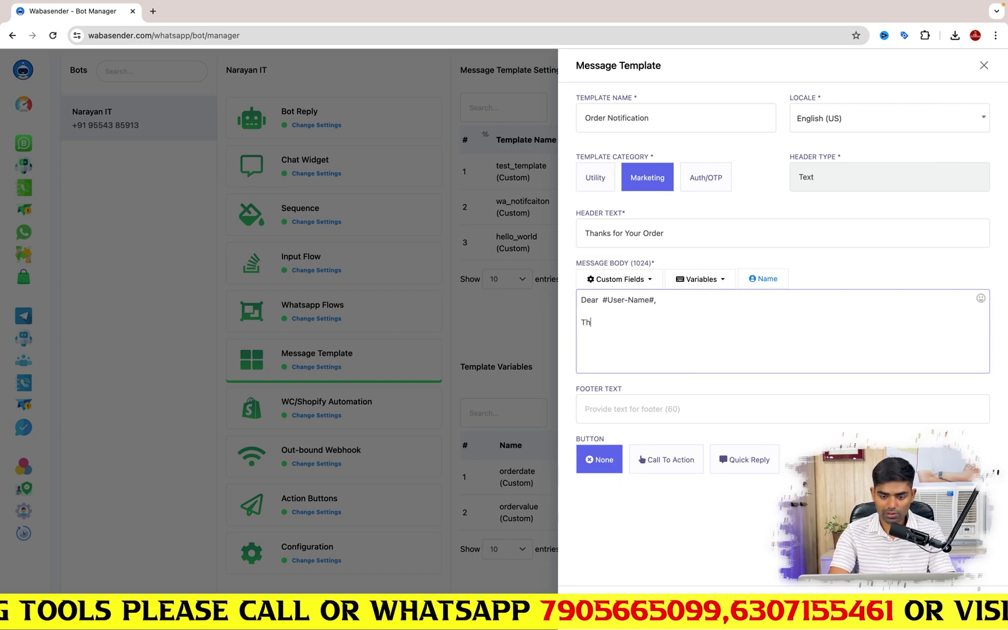
pyautogui.write('eing order with us!')
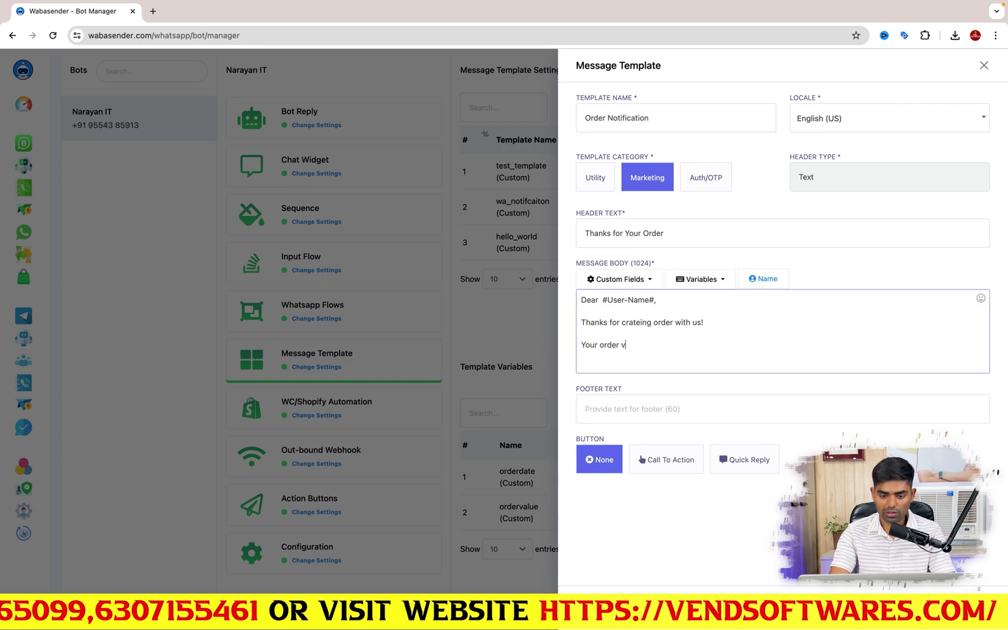
pyautogui.press('BackSpace')
pyautogui.write('s-')
# Check the available variables for the message body, then copy the entire body text and clear it from the form
pyautogui.click(718, 275)
pyautogui.click(712, 280)
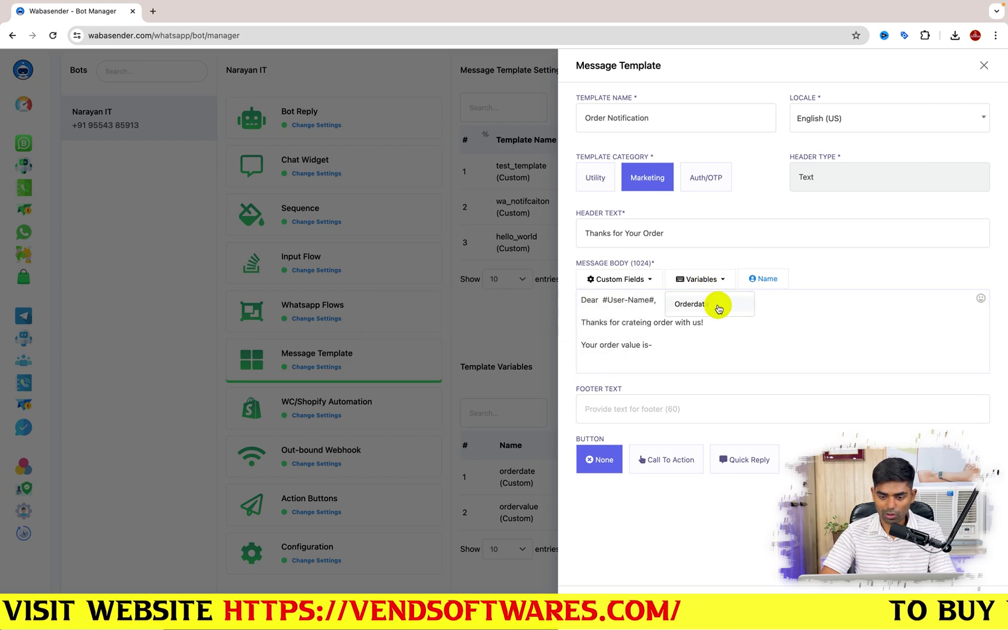
pyautogui.click(729, 343)
pyautogui.hotkey('ctrl', 'a')
pyautogui.hotkey('ctrl', 'c')
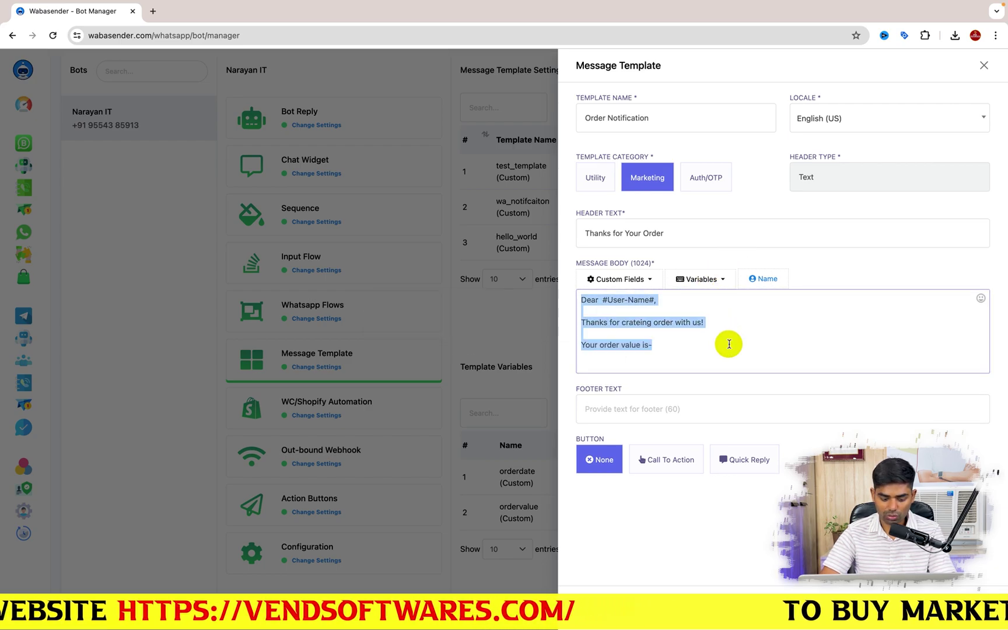
pyautogui.press('BackSpace')
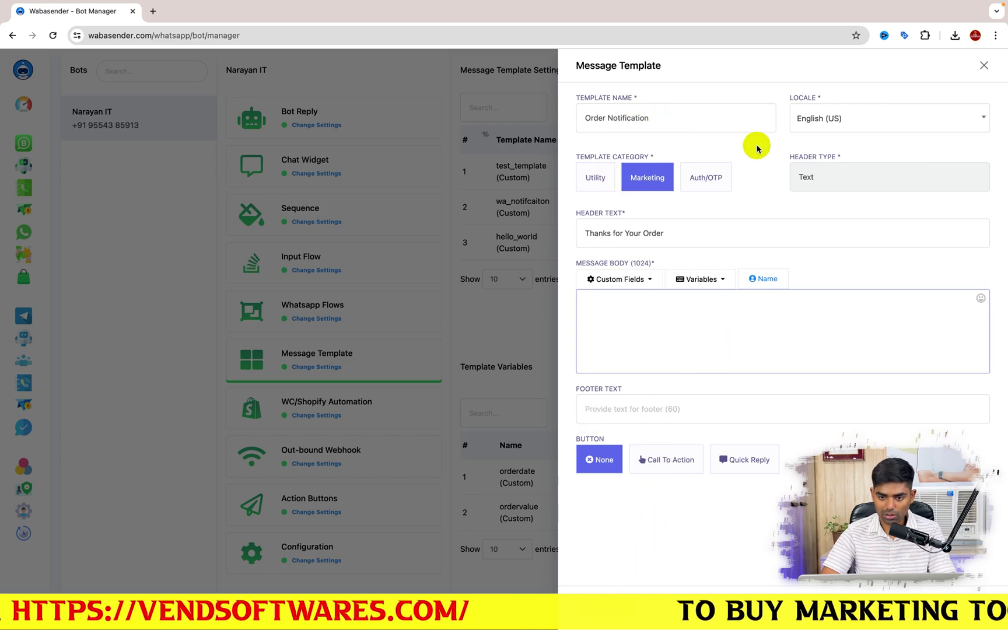
# Close the unsaved message template form and reload the bot manager page
pyautogui.click(985, 66)
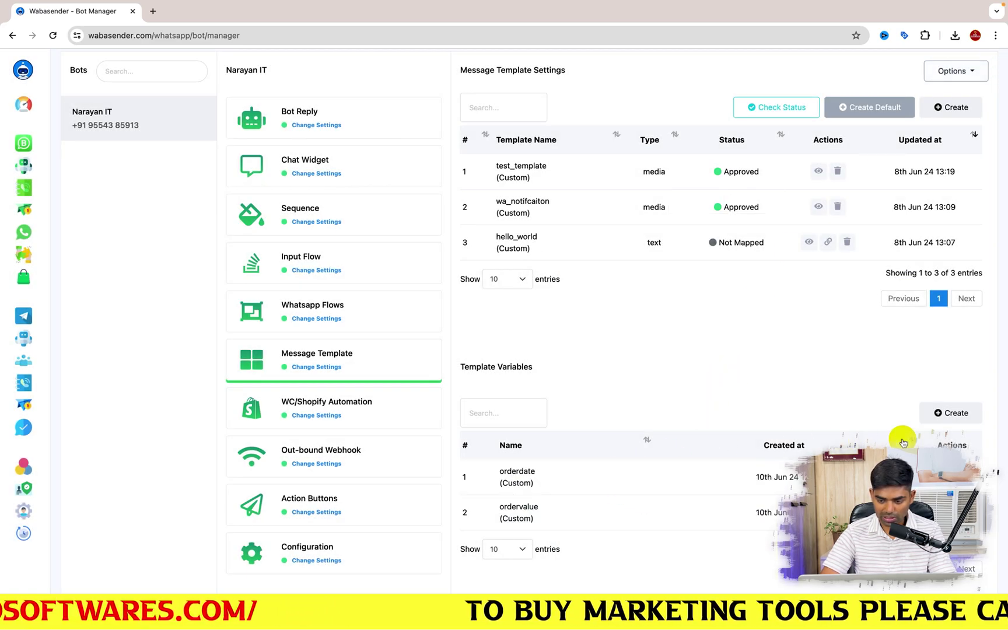
pyautogui.click(689, 35)
pyautogui.press('Return')
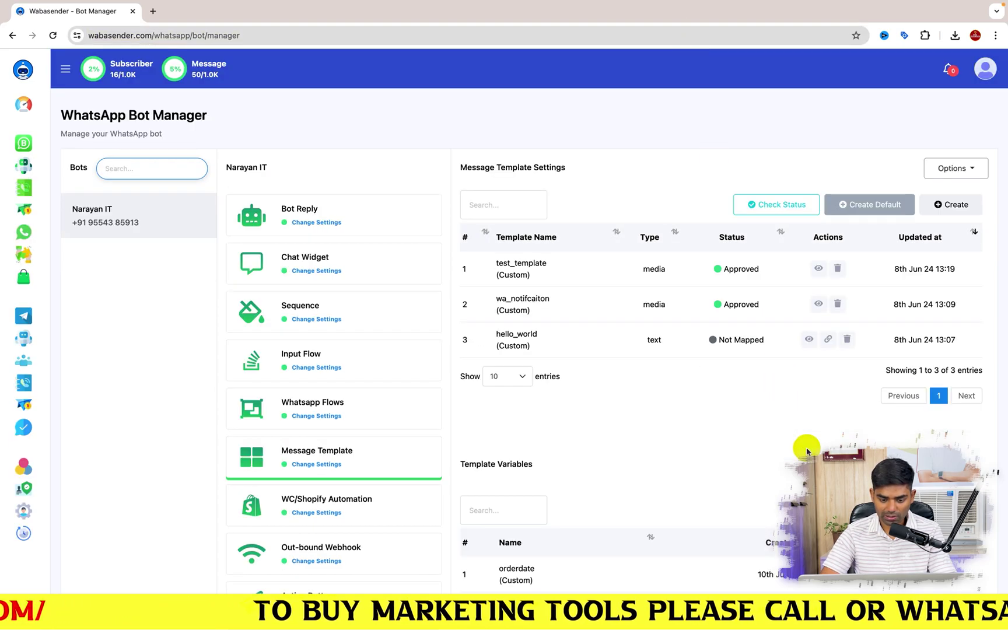
# Create a new message template named Order Notification with category Marketing and header type Text
pyautogui.scroll(-2, 807, 451)
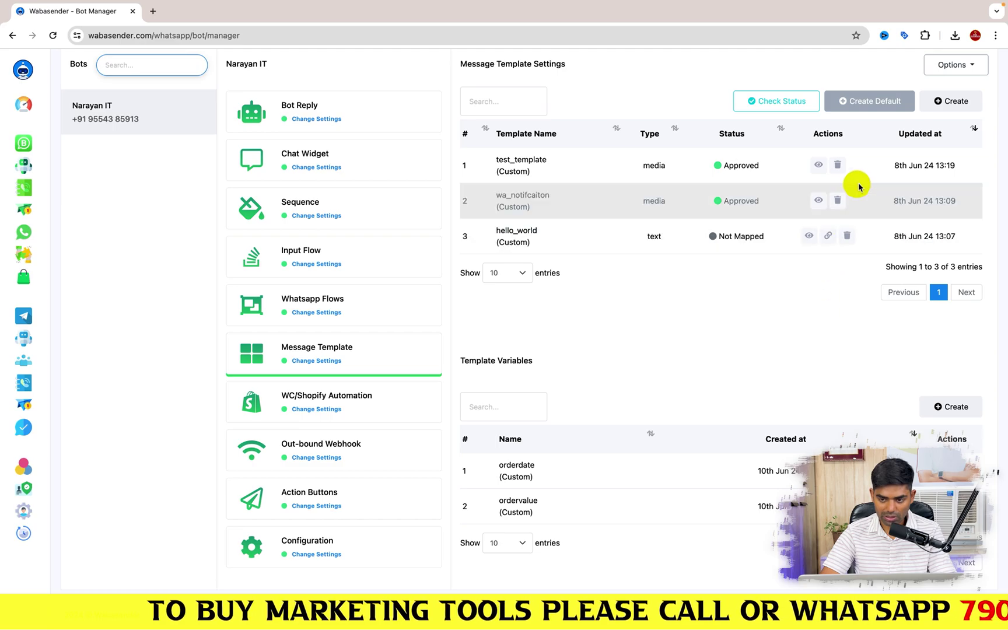
pyautogui.click(951, 101)
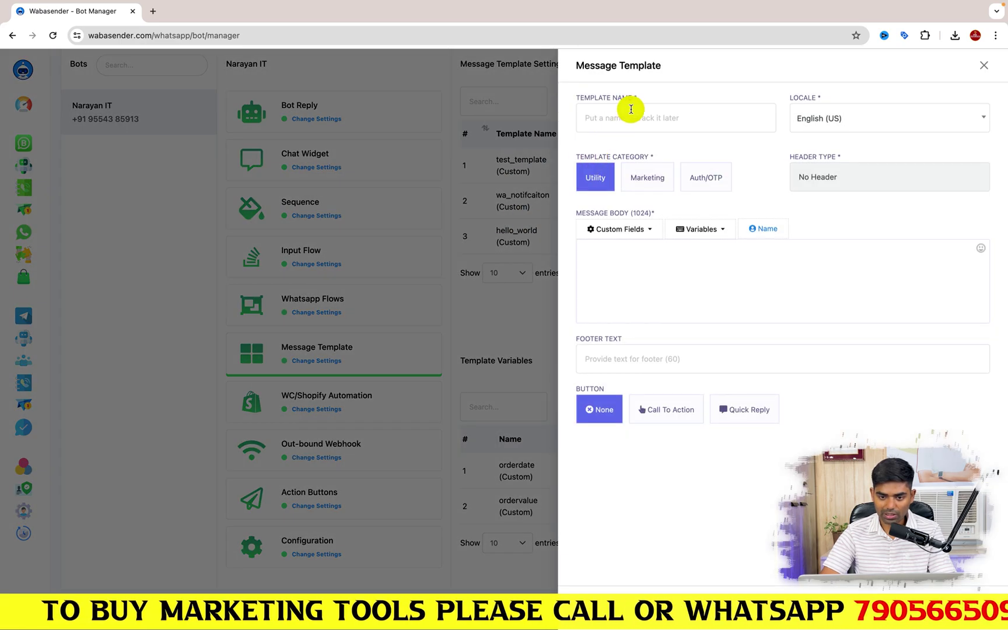
pyautogui.click(631, 109)
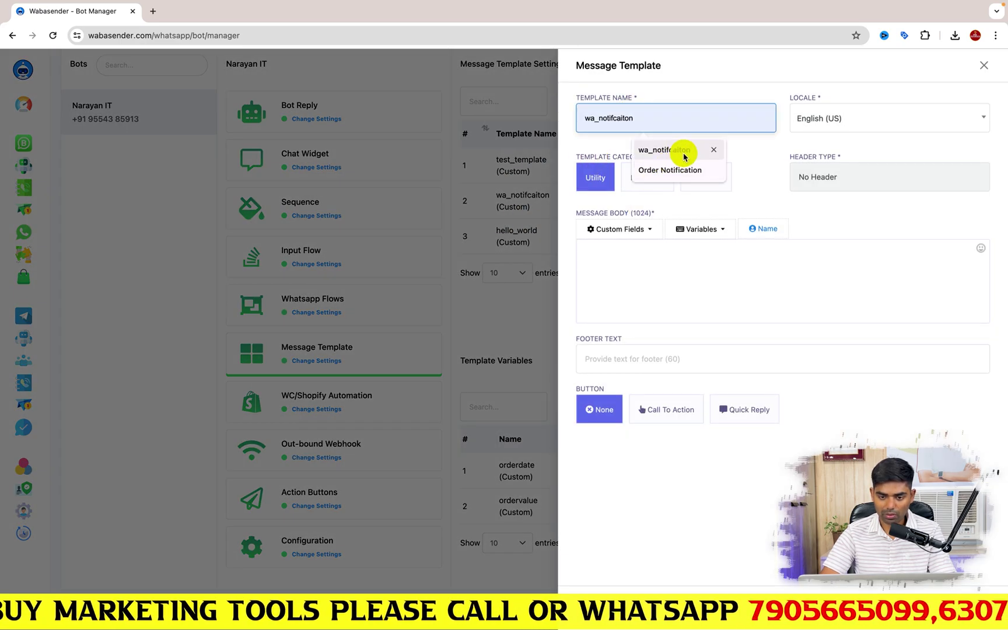
pyautogui.click(677, 171)
pyautogui.click(655, 183)
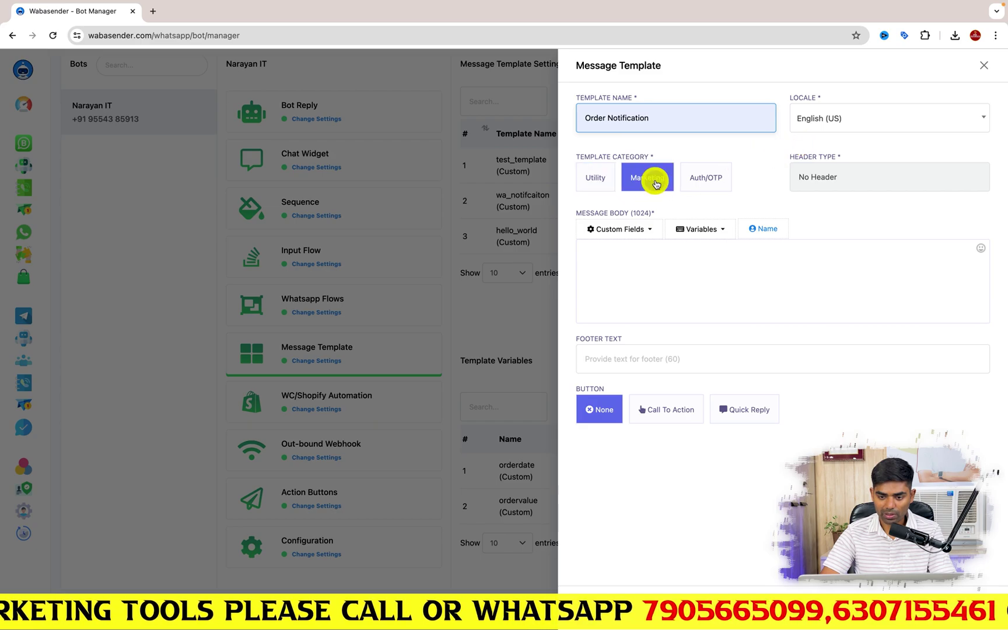
pyautogui.click(823, 177)
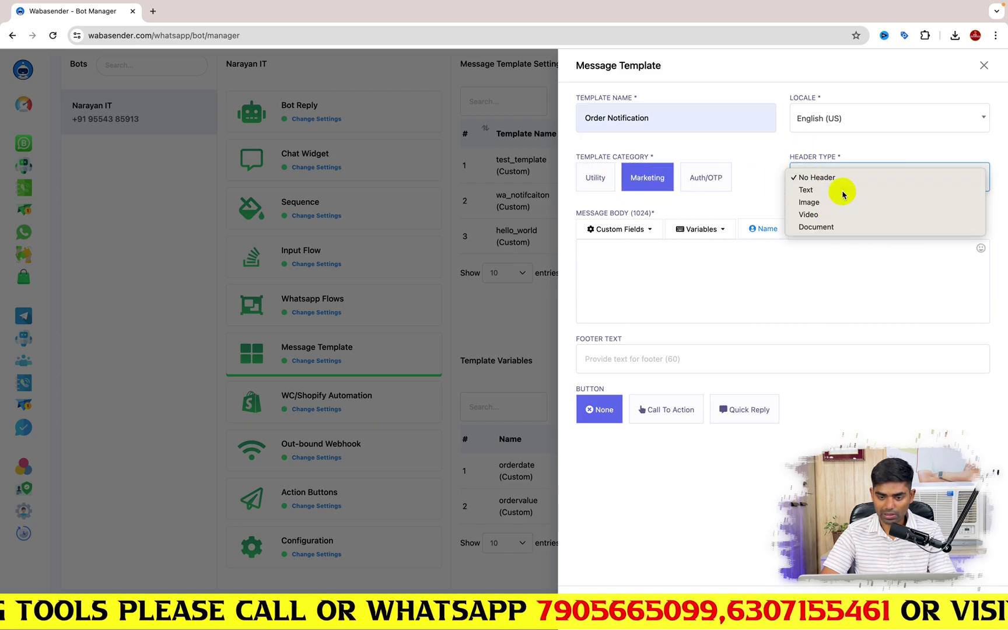
pyautogui.click(843, 192)
# Paste the copied text into the message body and insert the ordervalue variable after "Your order value is-"
pyautogui.click(680, 331)
pyautogui.hotkey('ctrl', 'v')
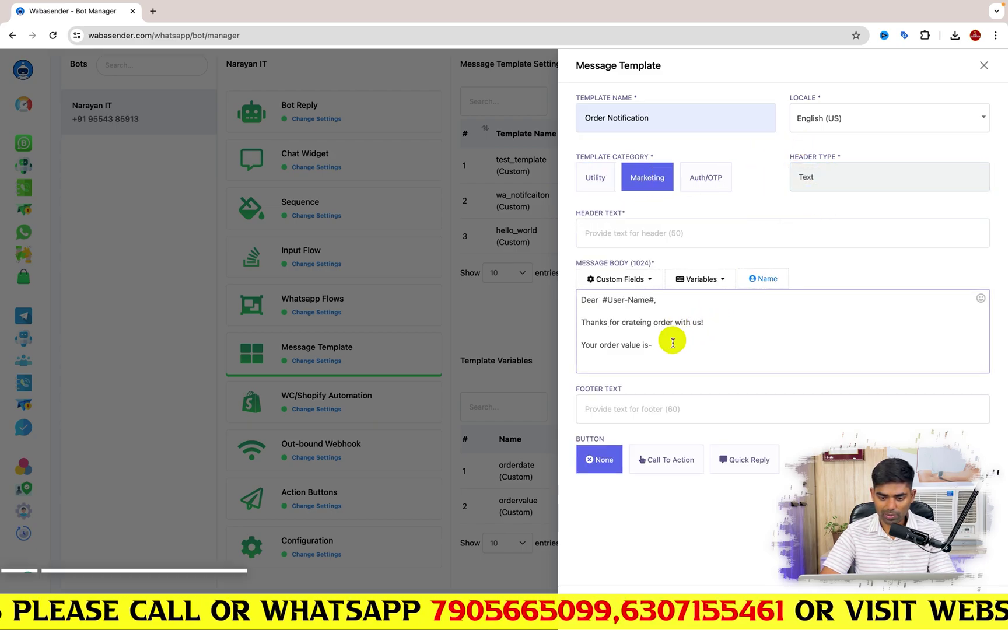
pyautogui.click(701, 279)
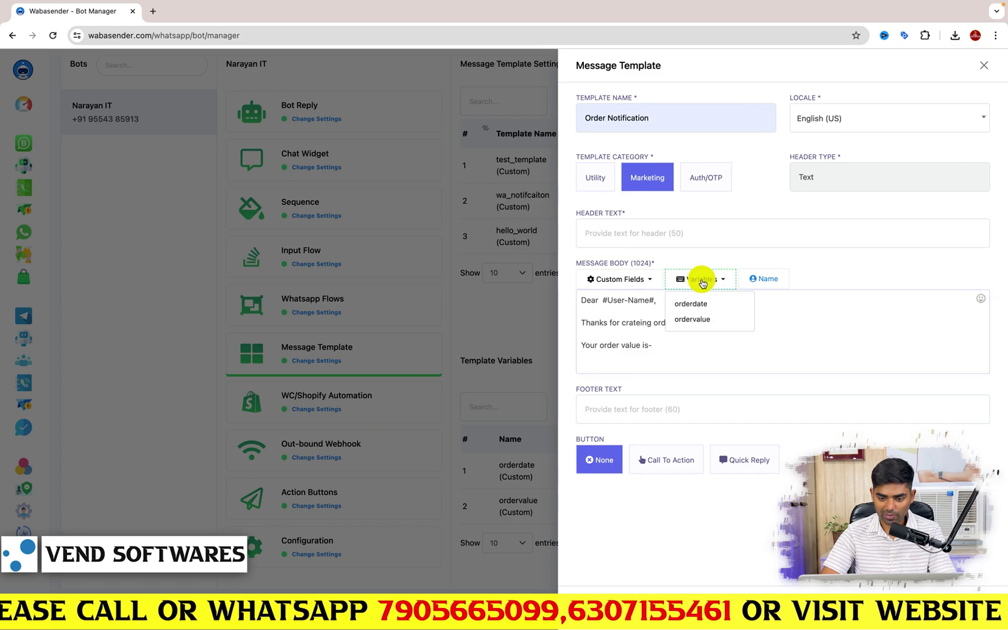
pyautogui.click(691, 351)
pyautogui.click(713, 282)
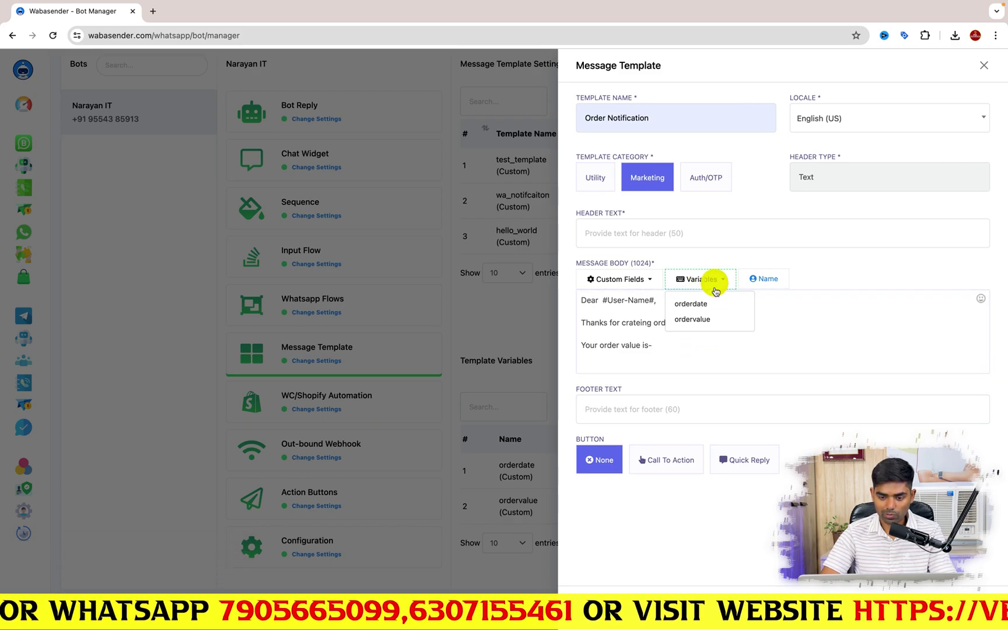
pyautogui.click(718, 318)
# Add the line "Your Order Date is-" to the message body, followed by the orderdate variable
pyautogui.press('Return')
pyautogui.press('Return')
pyautogui.write('Your Order Date is')
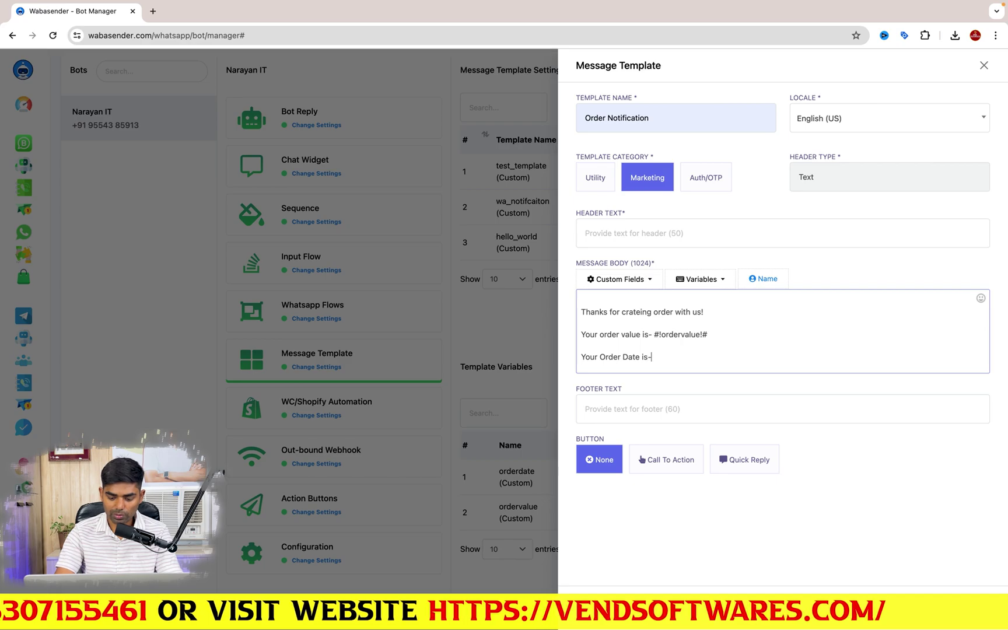
pyautogui.write('-')
pyautogui.click(713, 279)
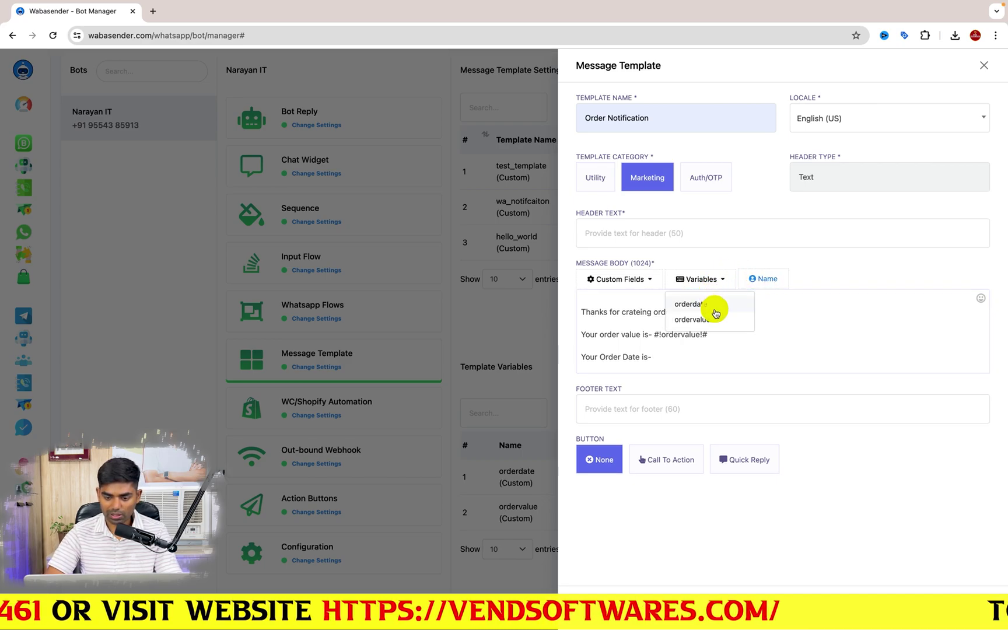
pyautogui.click(720, 304)
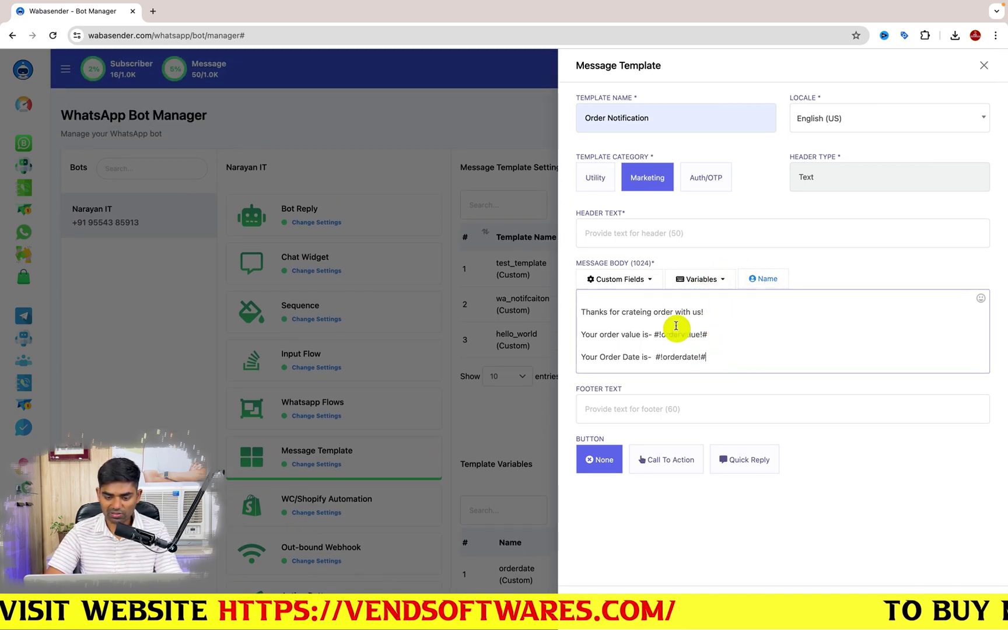
# End the message body with a separate closing line "Thanks!"
pyautogui.scroll(2, 675, 326)
pyautogui.scroll(-2, 676, 326)
pyautogui.press('Return')
pyautogui.press('Return')
pyautogui.write('Thank')
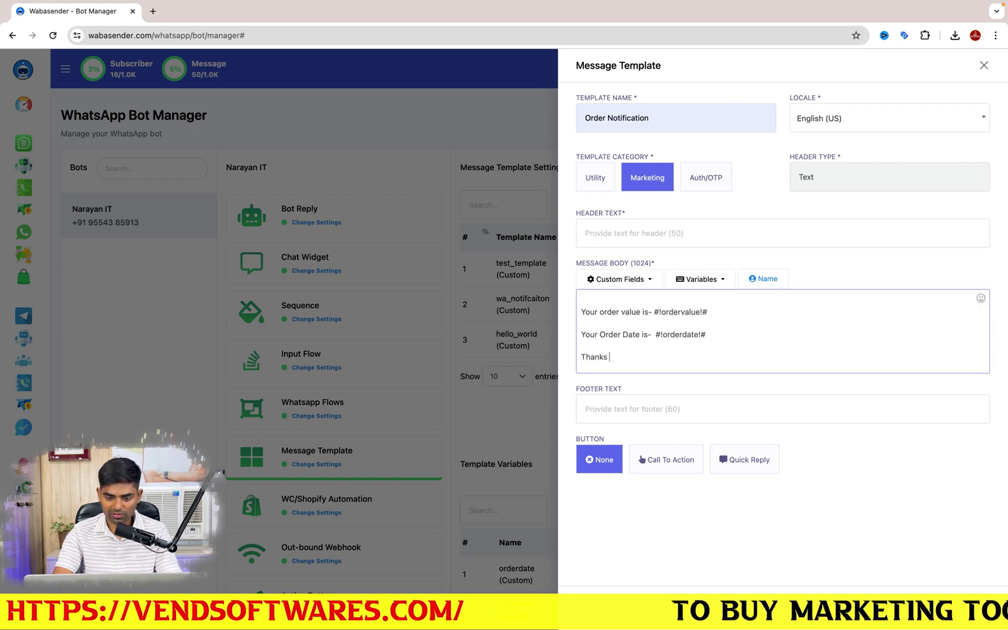
pyautogui.write('s!')
# Enter the footer text "Thanks for you order"
pyautogui.click(671, 409)
pyautogui.write('Thanks!')
pyautogui.press('BackSpace')
pyautogui.press('BackSpace')
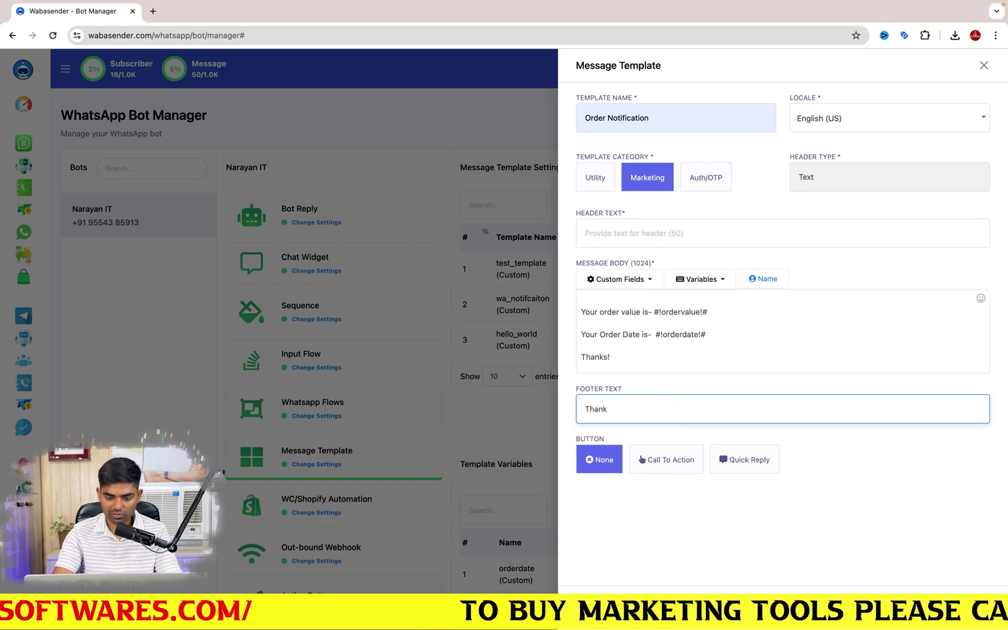
pyautogui.write('s for you order')
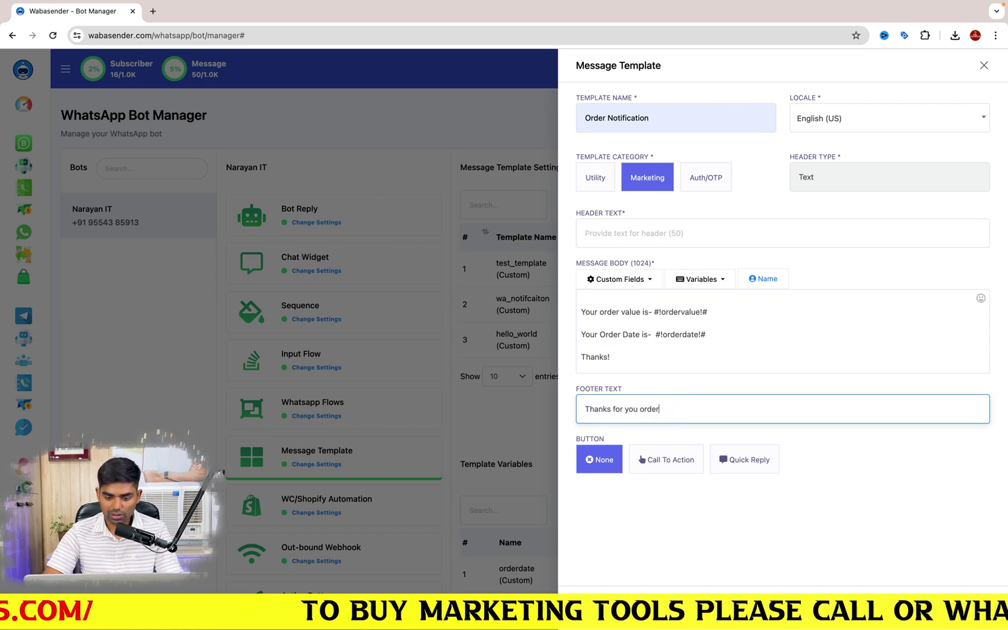
# Enter "Thanks for Your Order" as the template's header text
pyautogui.click(663, 237)
pyautogui.click(673, 265)
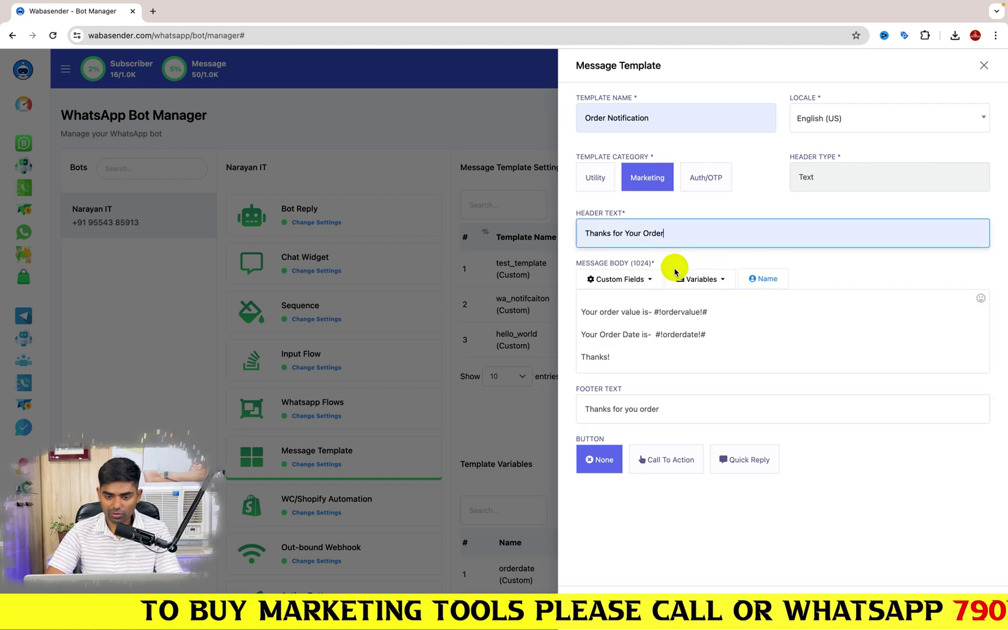
pyautogui.click(668, 413)
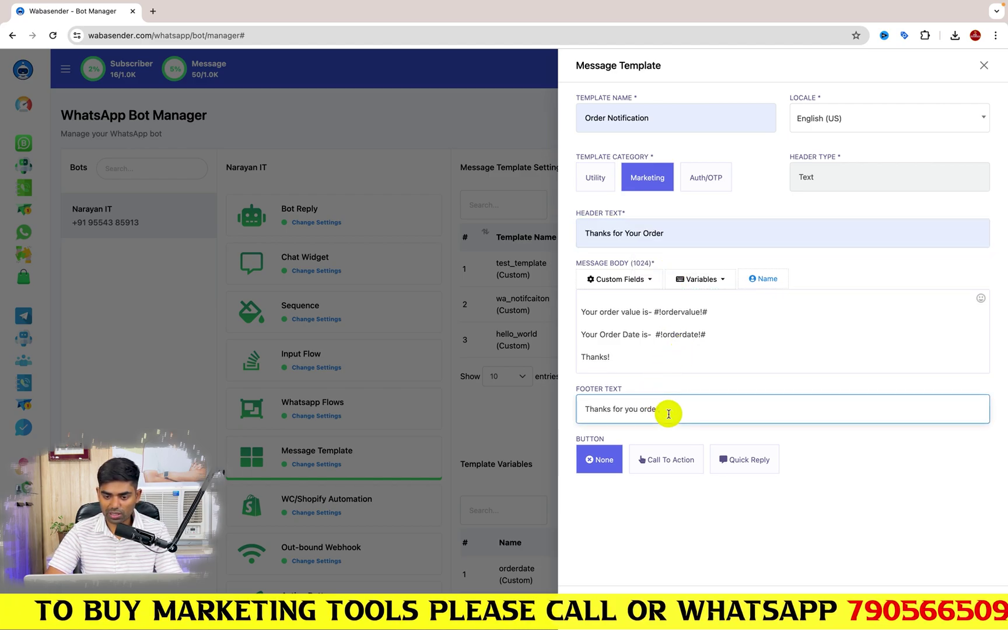
pyautogui.scroll(-2, 668, 413)
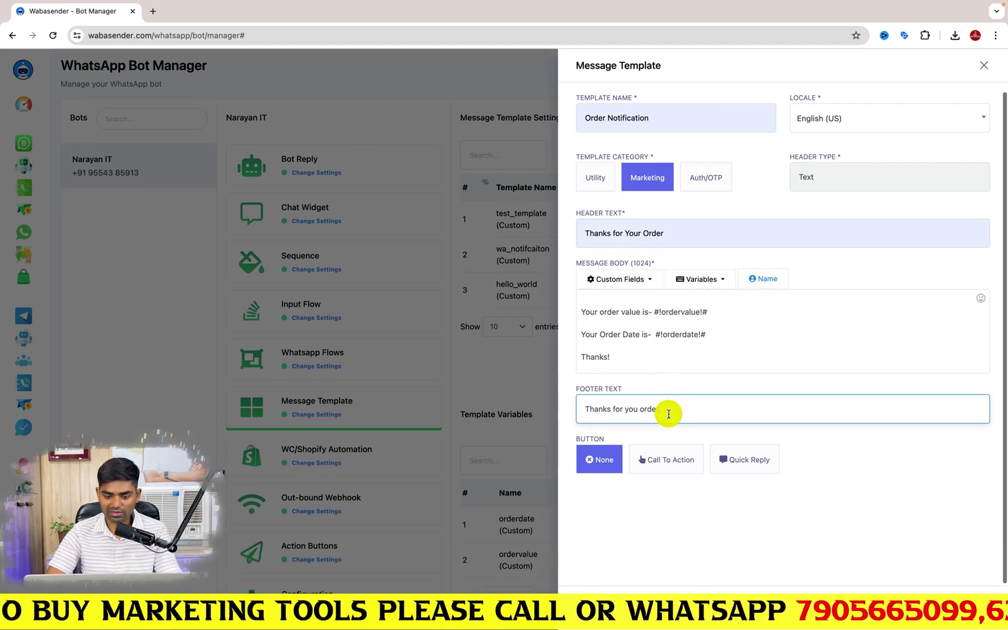
pyautogui.click(669, 474)
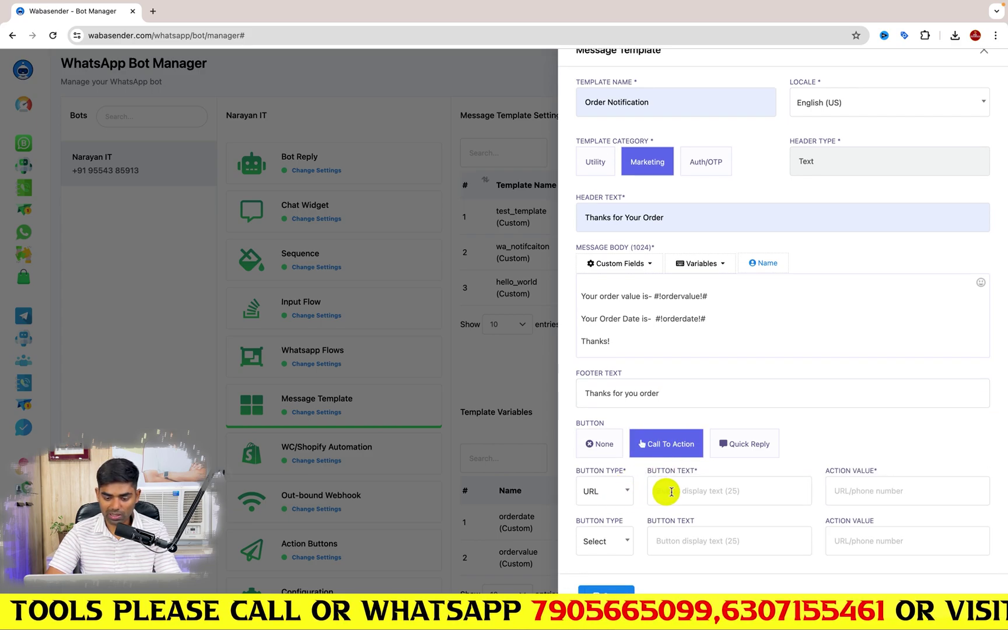
pyautogui.click(694, 493)
pyautogui.click(728, 522)
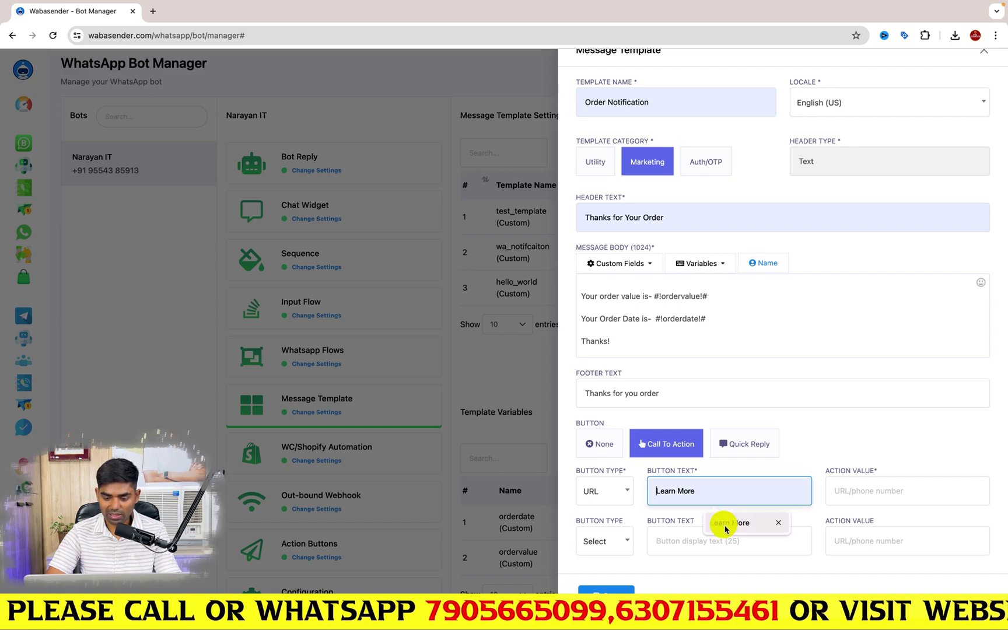
pyautogui.click(859, 496)
pyautogui.click(902, 523)
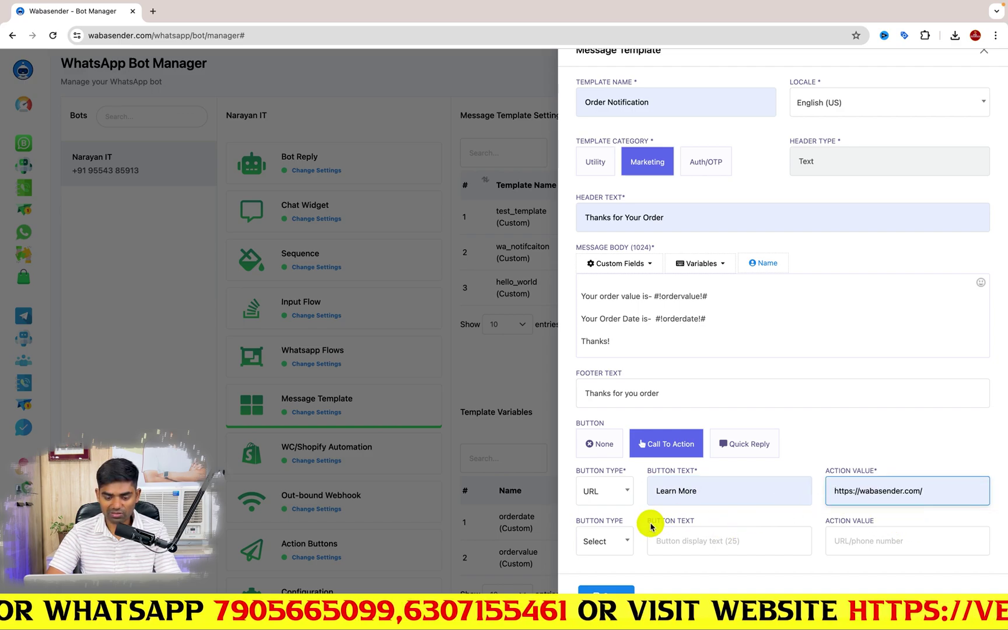
pyautogui.click(746, 447)
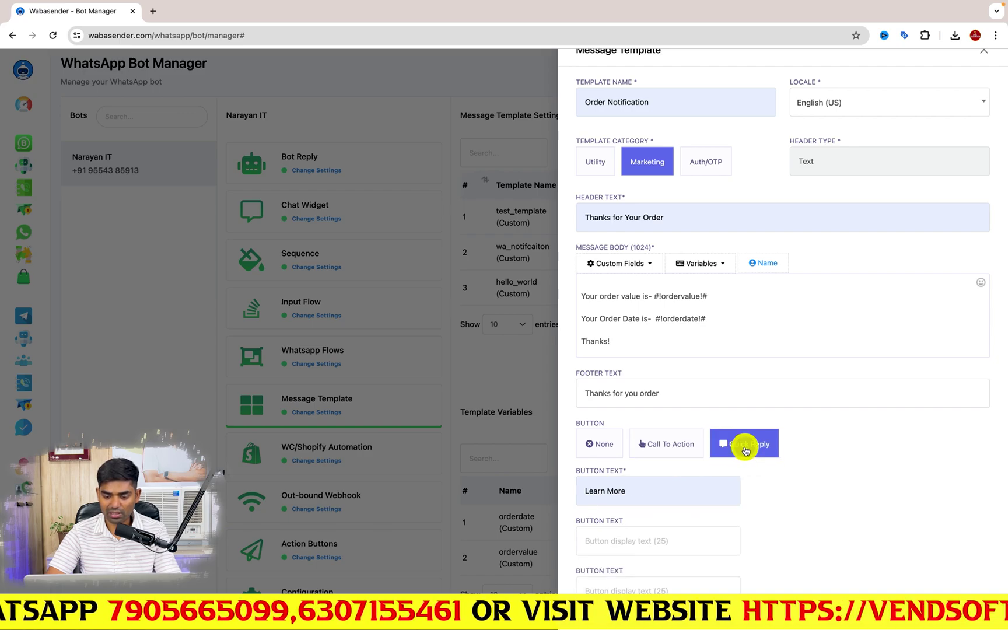
pyautogui.scroll(-1, 663, 496)
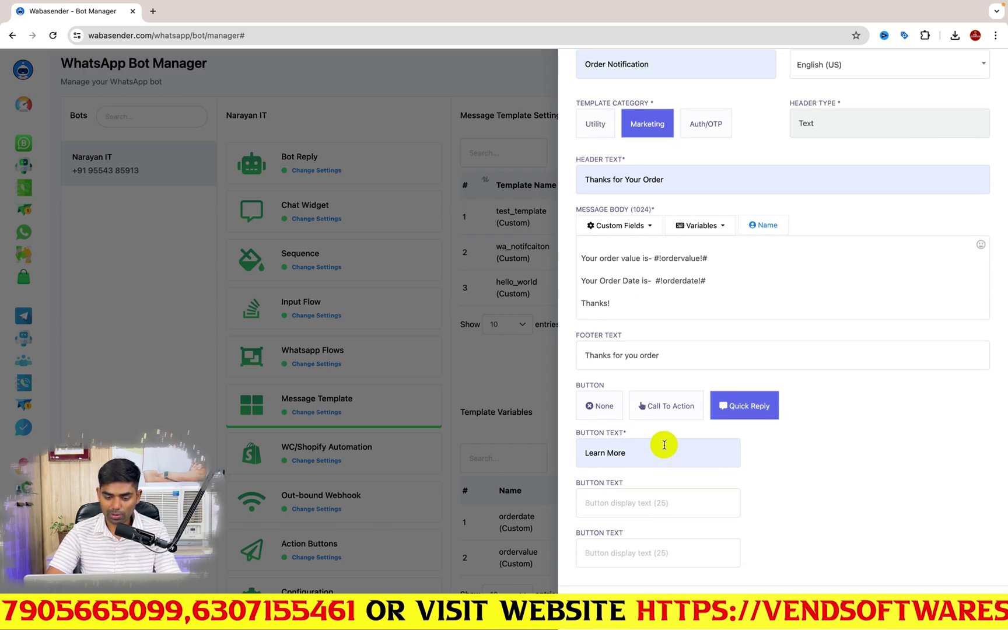
pyautogui.click(654, 508)
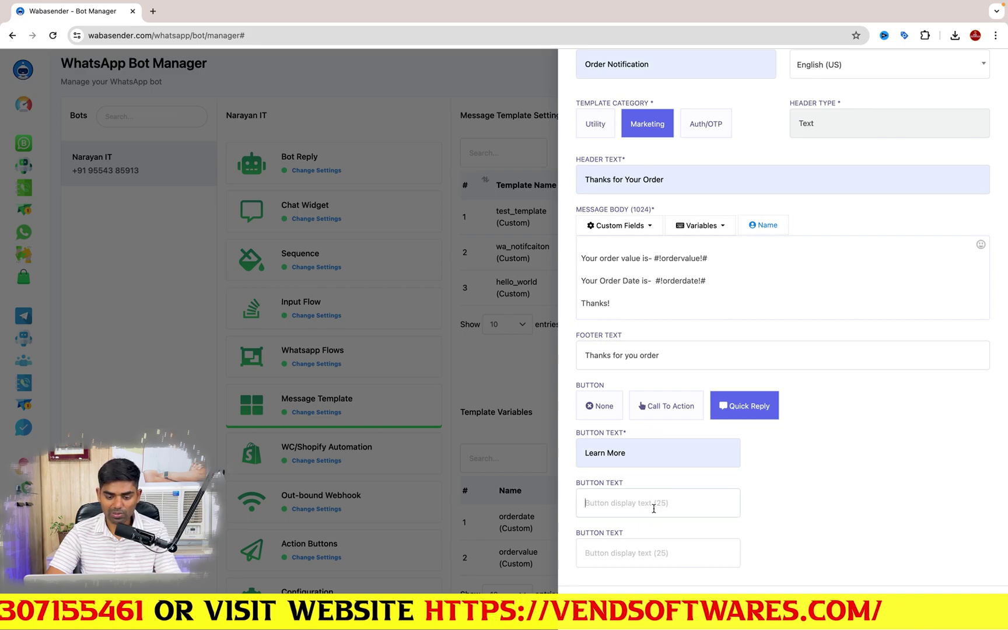
pyautogui.scroll(-2, 654, 508)
pyautogui.click(654, 508)
pyautogui.click(656, 538)
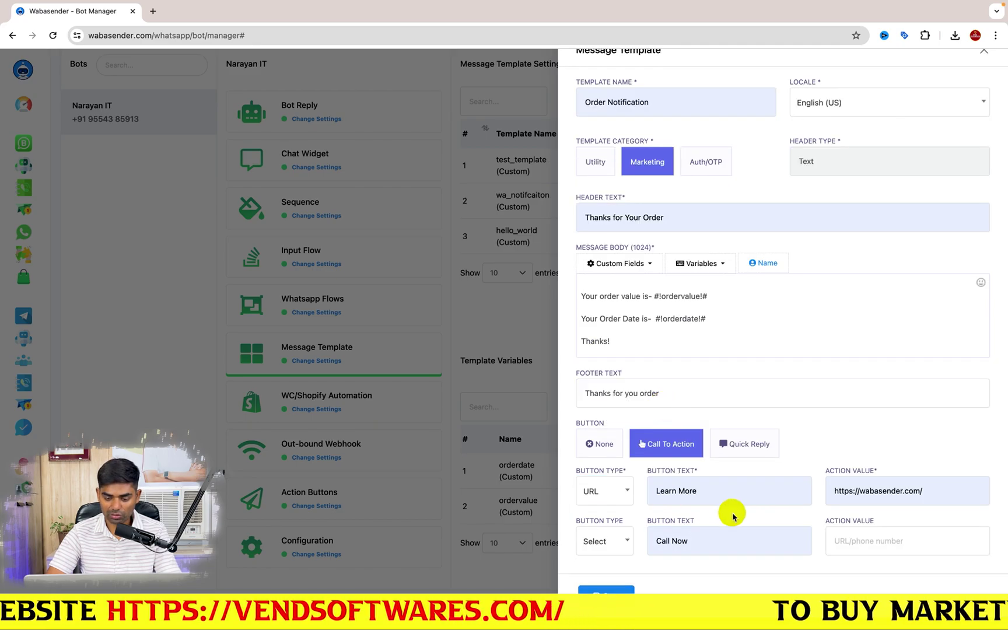
pyautogui.moveTo(712, 539); pyautogui.dragTo(625, 541)
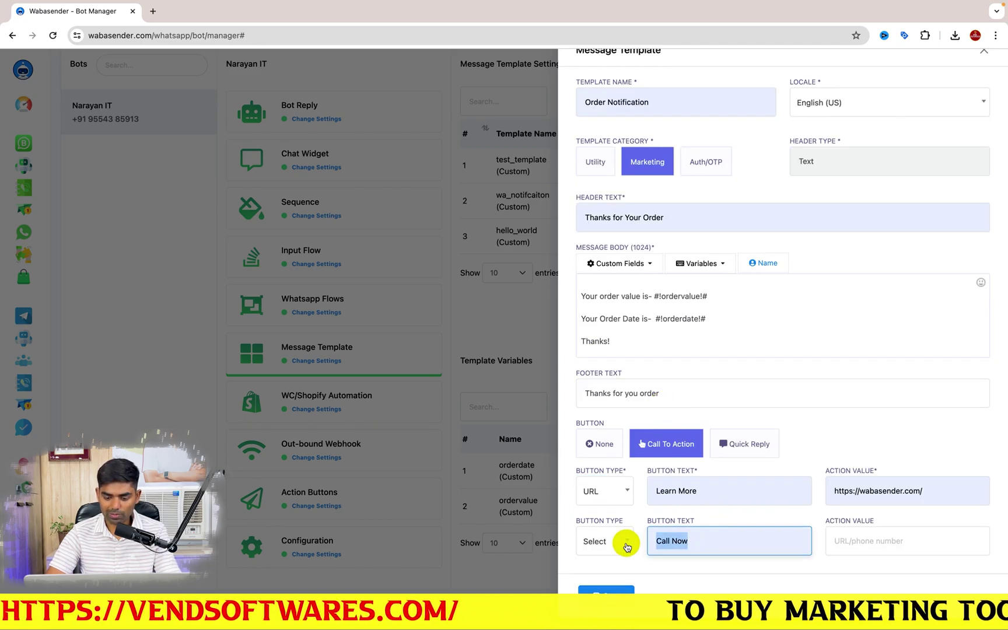
pyautogui.press('BackSpace')
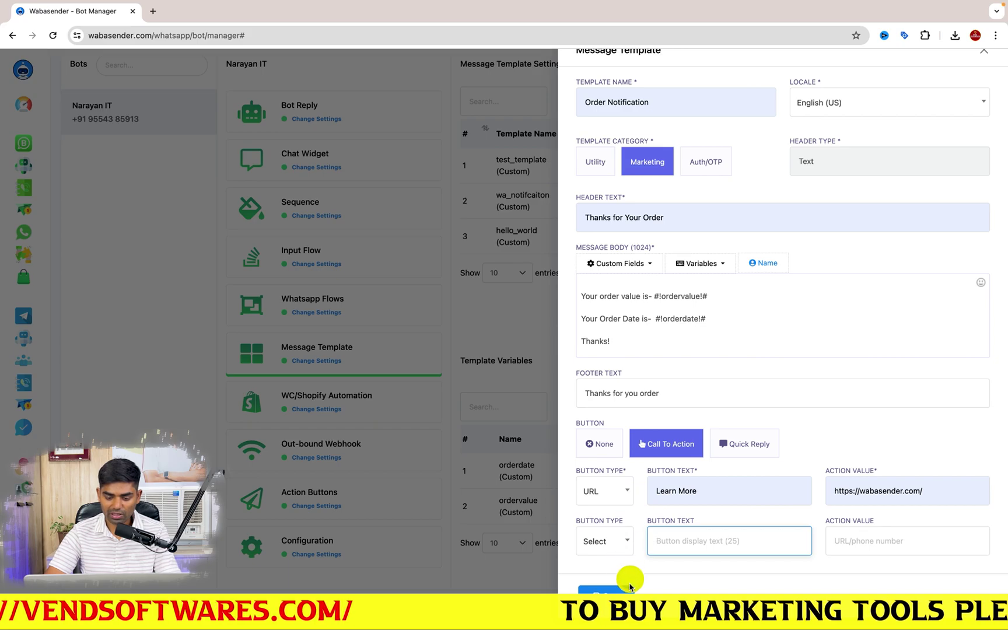
# Try to save the template, and change its name to ordernotification in lowercase without a space
pyautogui.click(607, 591)
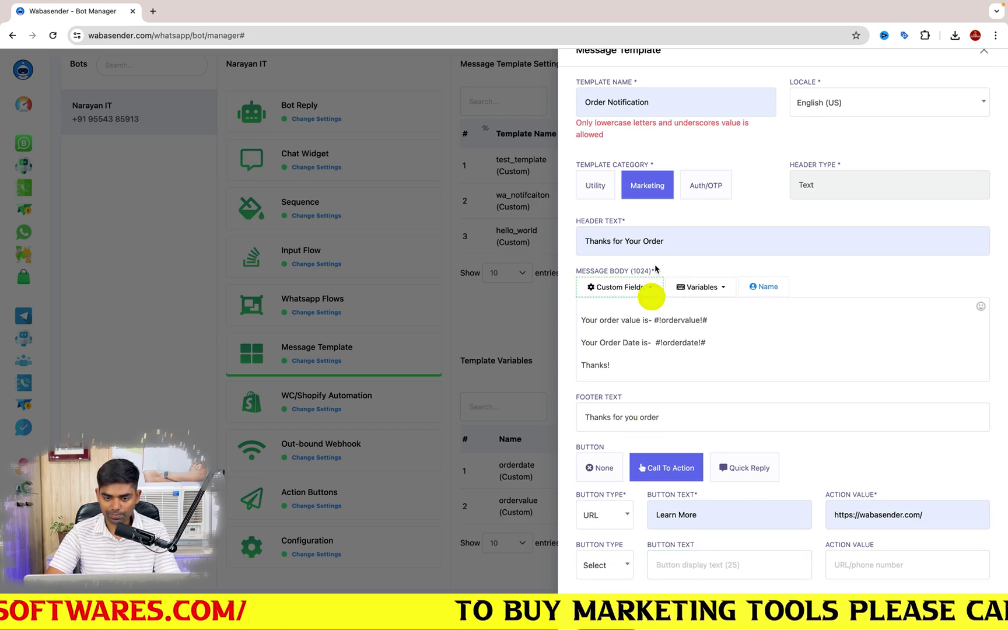
pyautogui.moveTo(614, 117); pyautogui.dragTo(562, 120)
pyautogui.write('Or')
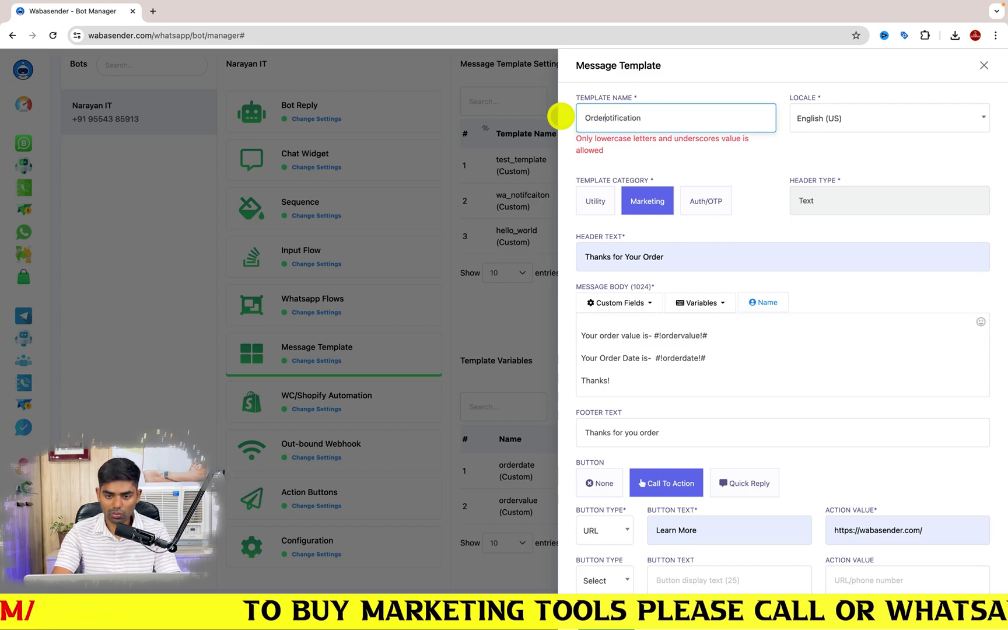
pyautogui.write('der')
pyautogui.press('BackSpace')
pyautogui.press('BackSpace')
pyautogui.write('order')
pyautogui.scroll(-1, 657, 380)
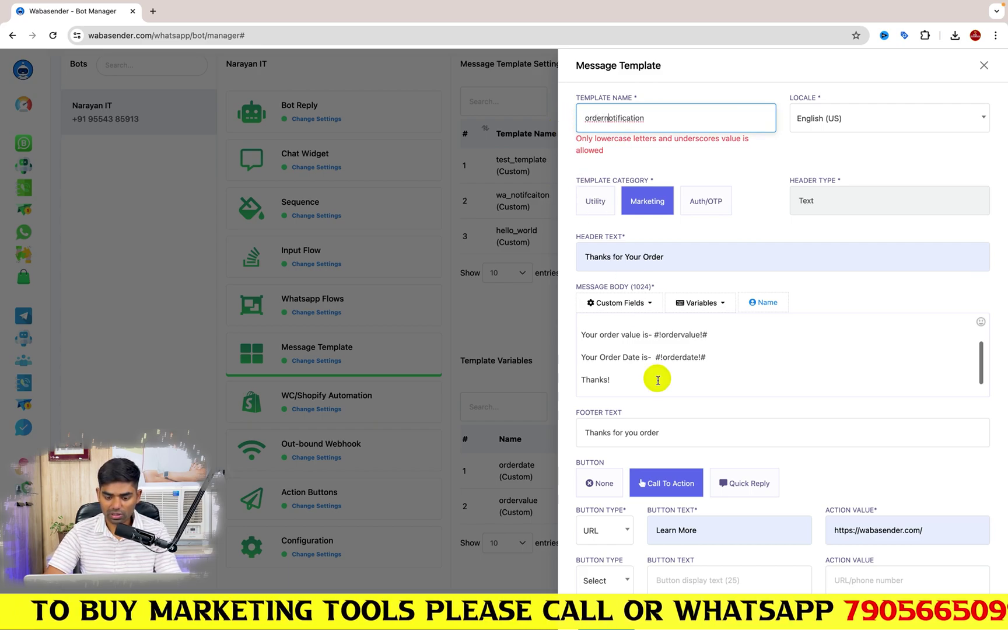
# Check the message body, save the ordernotification template and close its form
pyautogui.click(722, 371)
pyautogui.scroll(3, 723, 370)
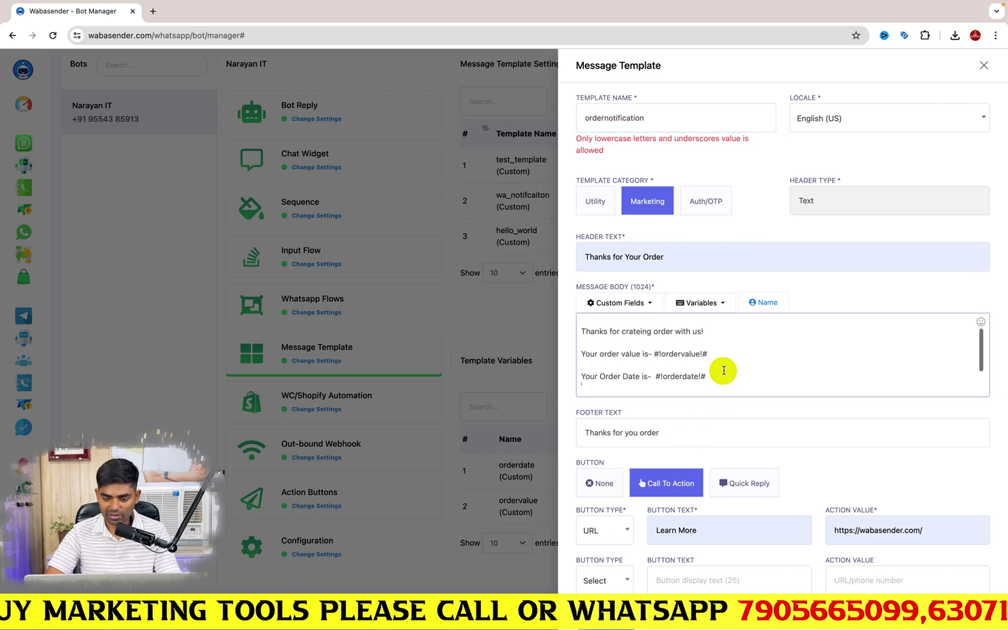
pyautogui.scroll(-3, 724, 370)
pyautogui.scroll(-1, 677, 519)
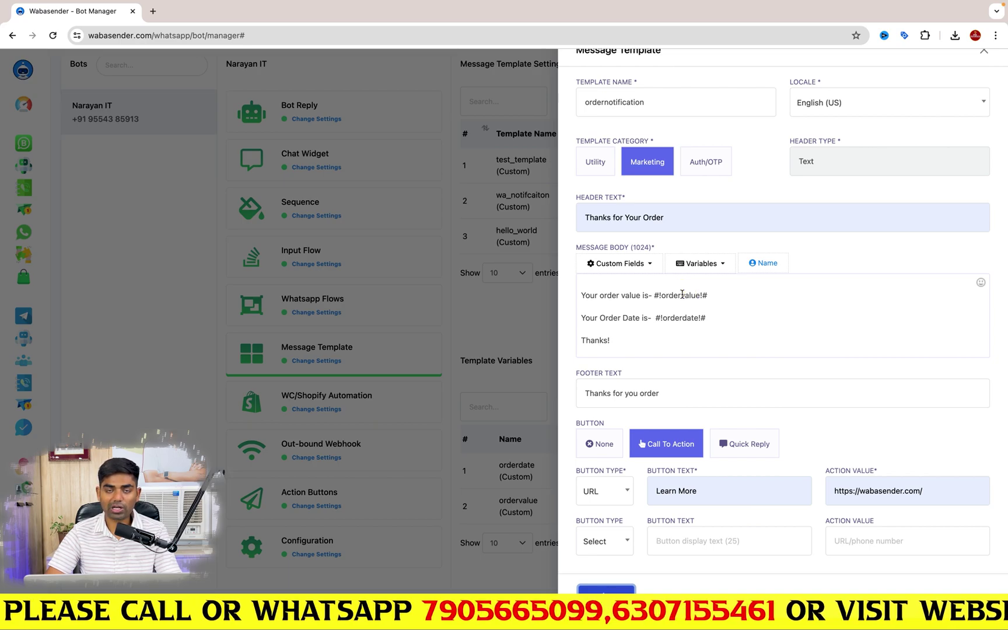
pyautogui.click(662, 200)
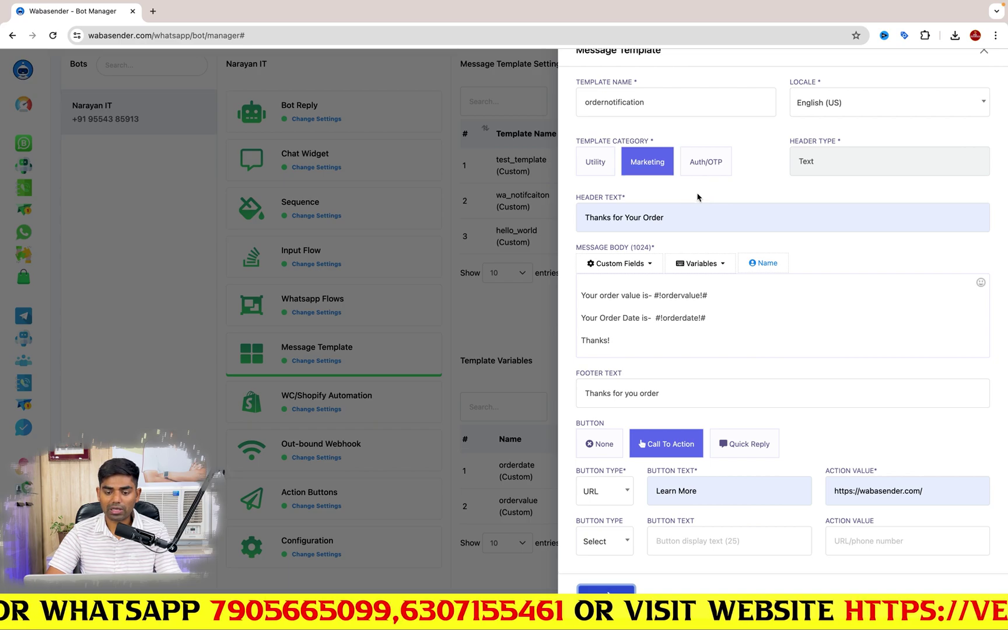
pyautogui.click(592, 164)
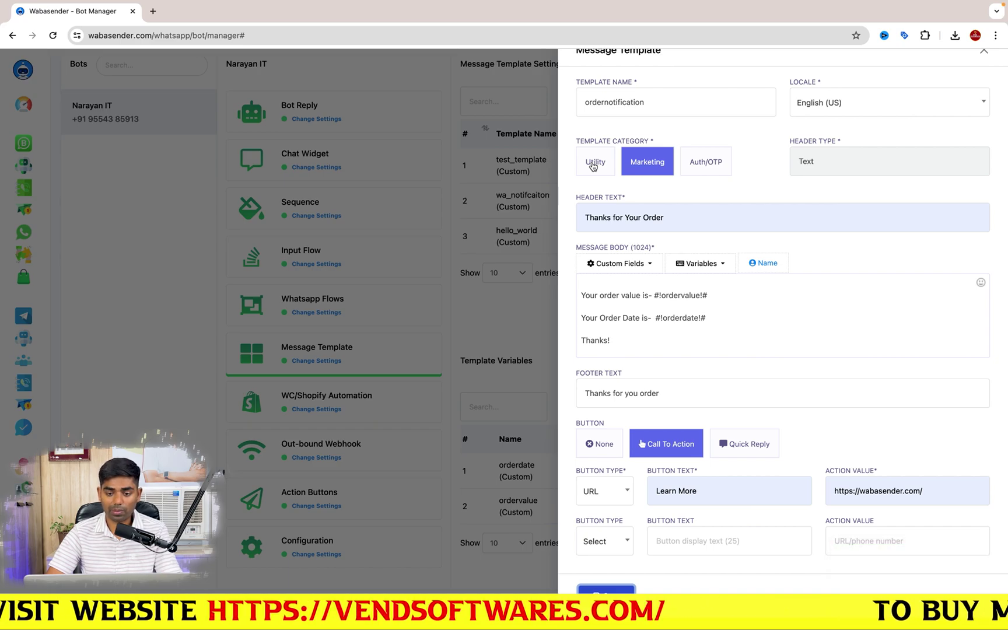
pyautogui.scroll(2, 669, 344)
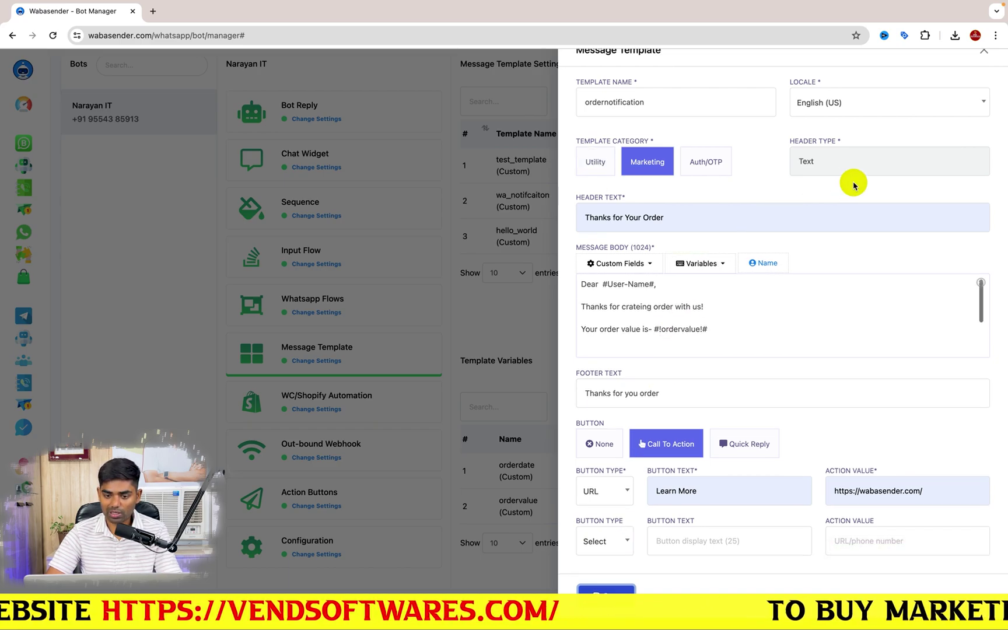
pyautogui.scroll(1, 855, 181)
pyautogui.click(984, 66)
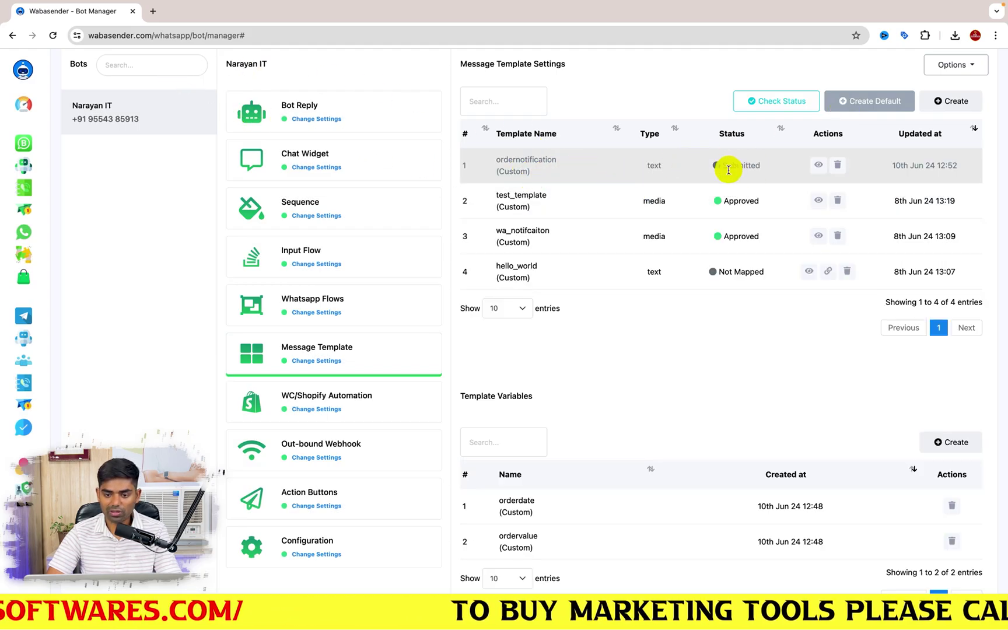
# Reload the bot manager page and open the WhatsApp live chat
pyautogui.click(623, 36)
pyautogui.press('Return')
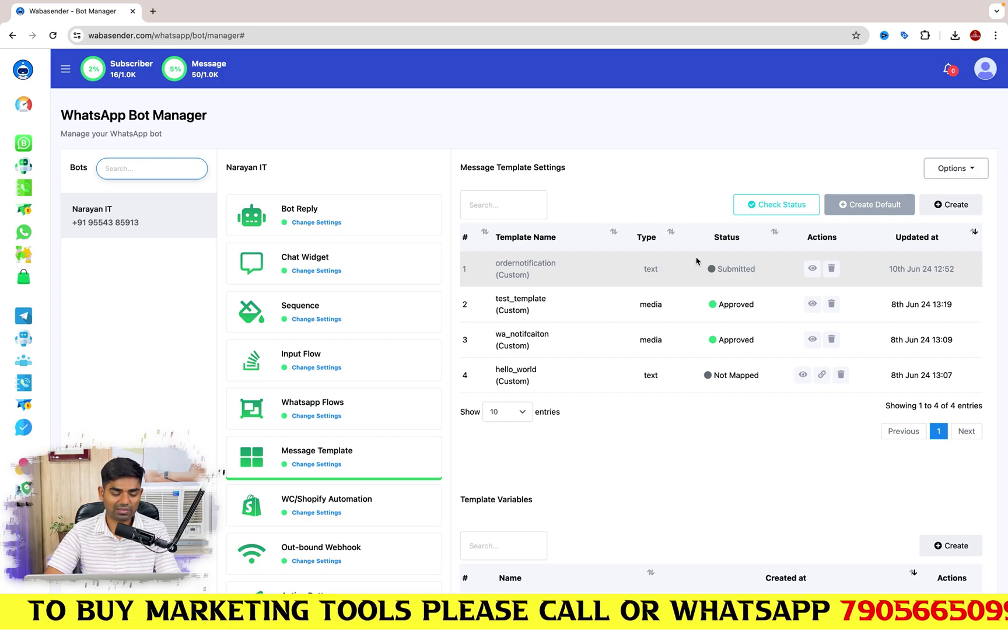
pyautogui.click(67, 240)
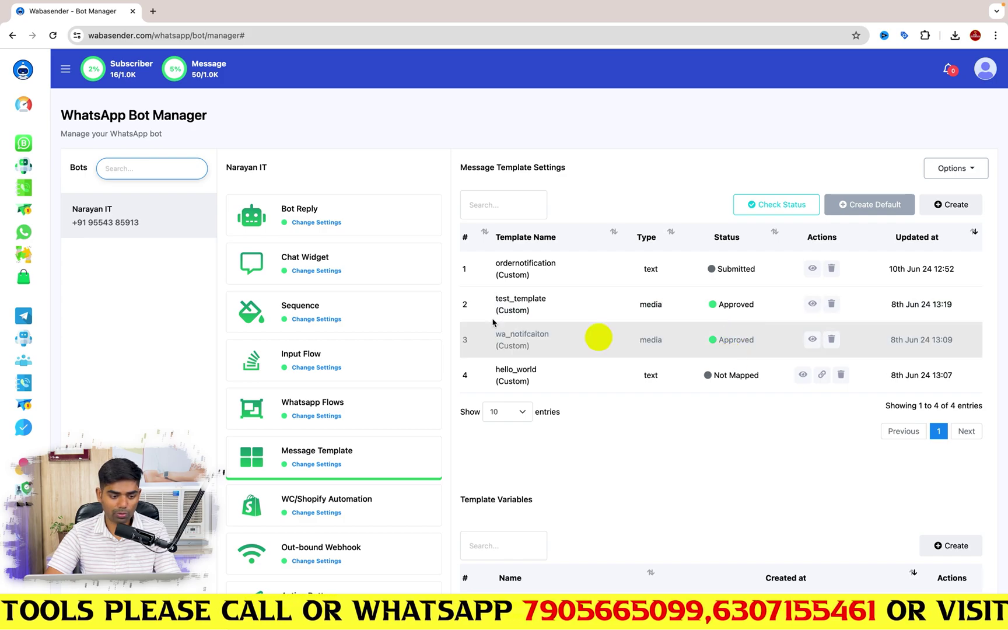
pyautogui.click(19, 234)
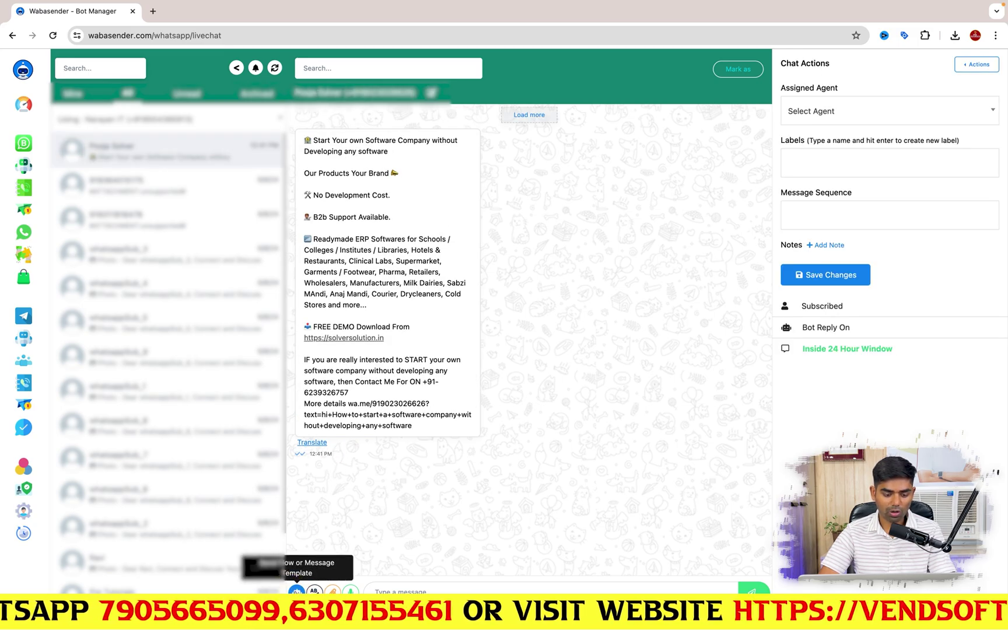
# Choose the wa_notifcaiton message template for sending in the current live chat conversation
pyautogui.click(297, 590)
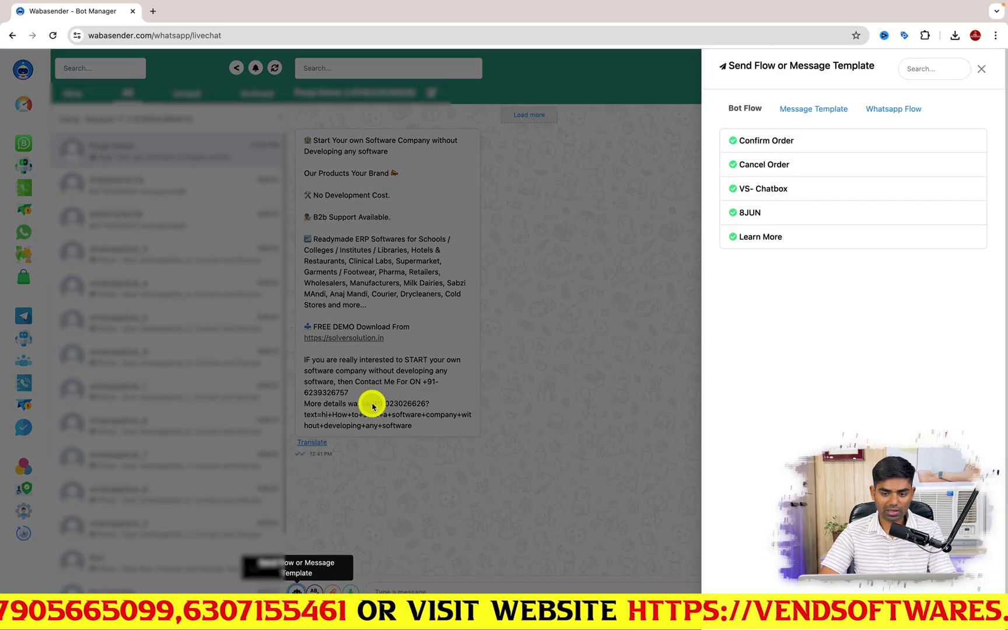
pyautogui.click(827, 113)
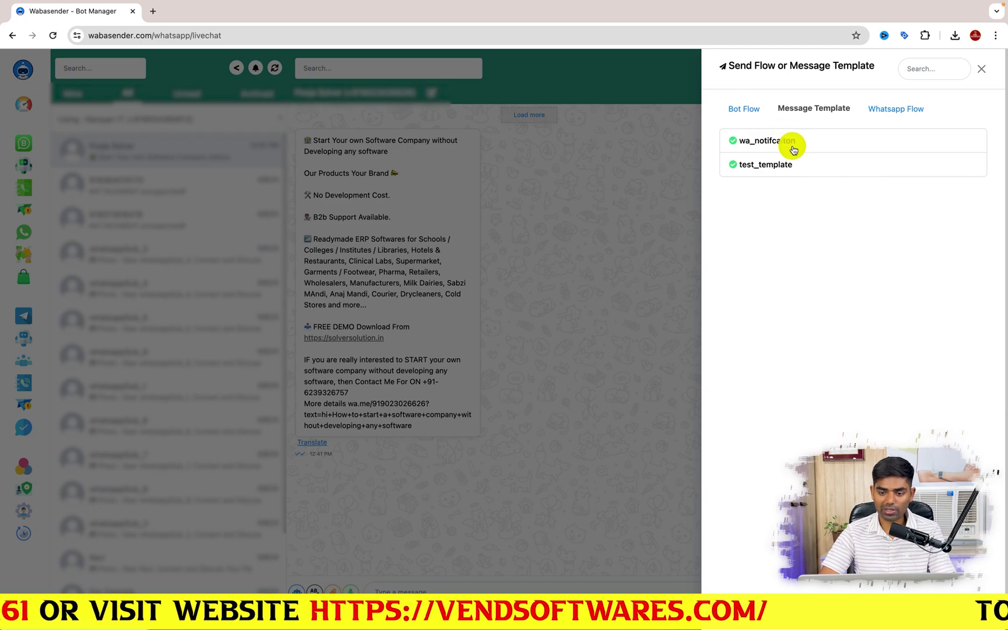
pyautogui.click(793, 150)
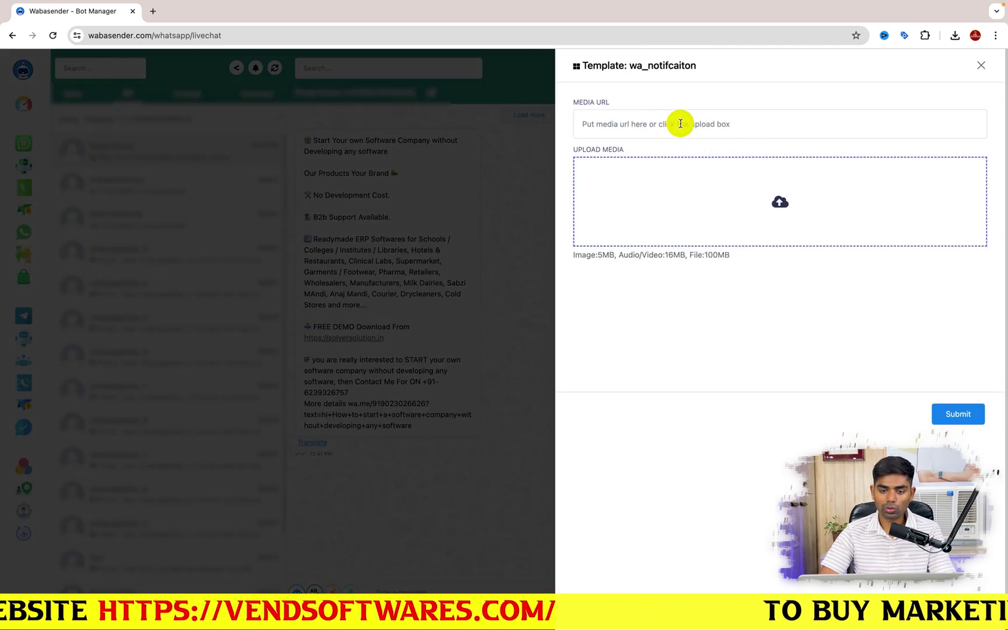
# Upload the M.I. Group logo image as the template's media and send the template message
pyautogui.click(711, 220)
pyautogui.click(288, 169)
pyautogui.doubleClick(289, 169)
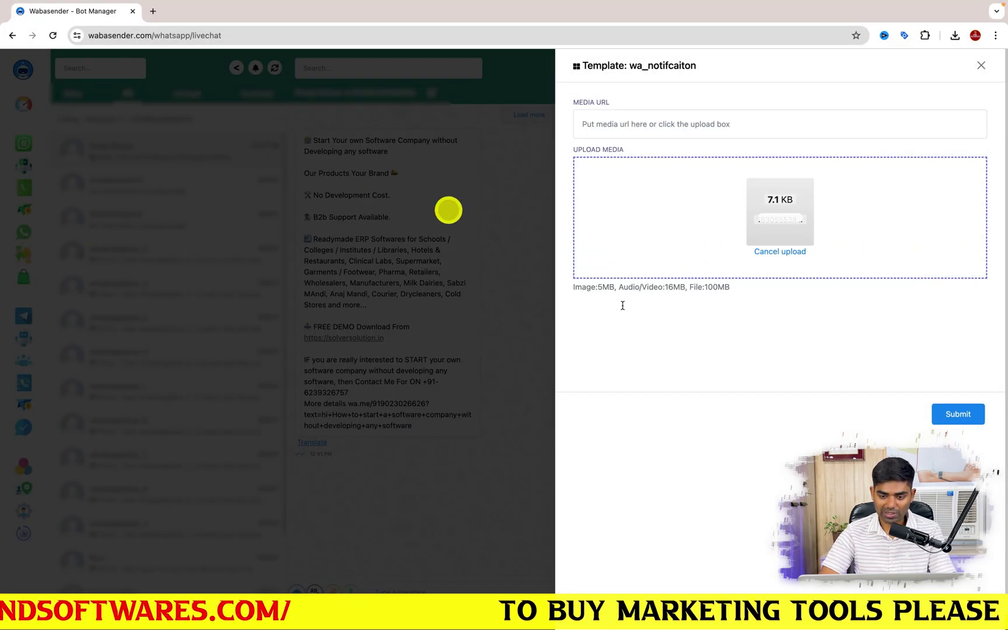
pyautogui.click(963, 412)
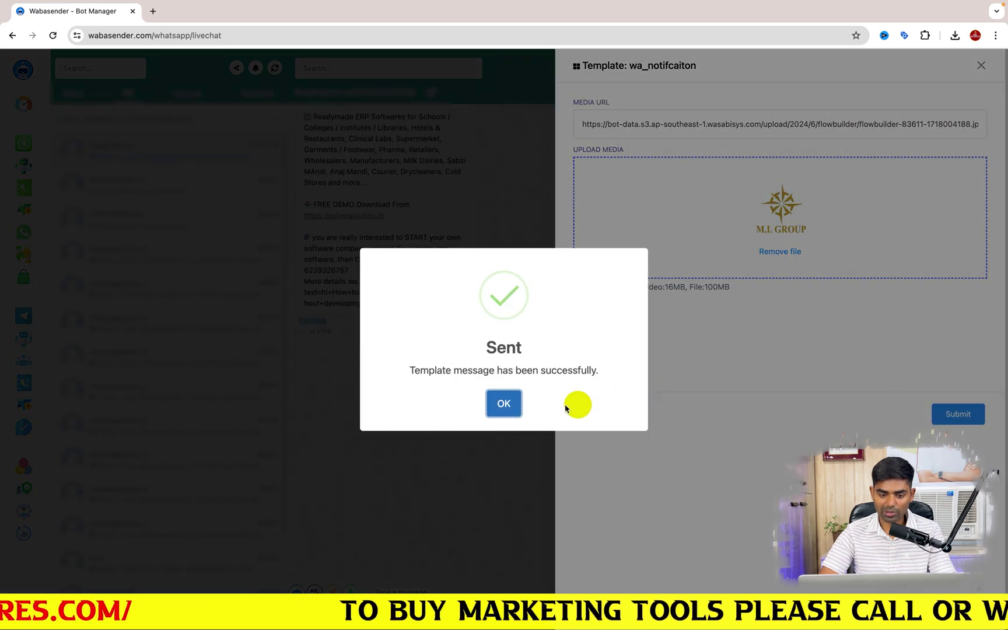
pyautogui.click(491, 402)
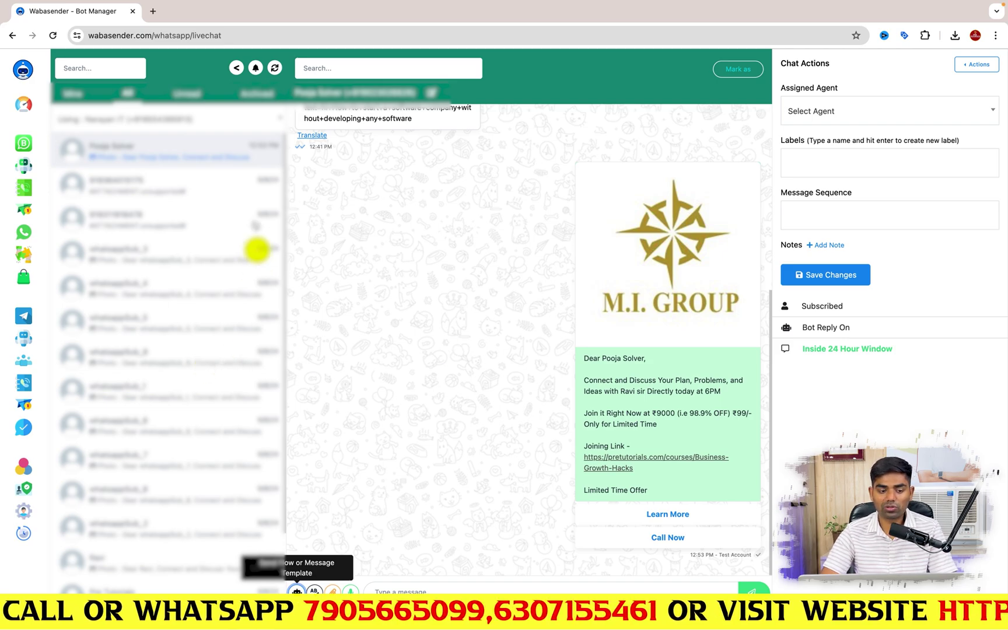
# Try to send the plain message "hi" in the whatsappSub_6 chat and highlight the 24-hour window notice
pyautogui.scroll(-2, 216, 333)
pyautogui.click(178, 345)
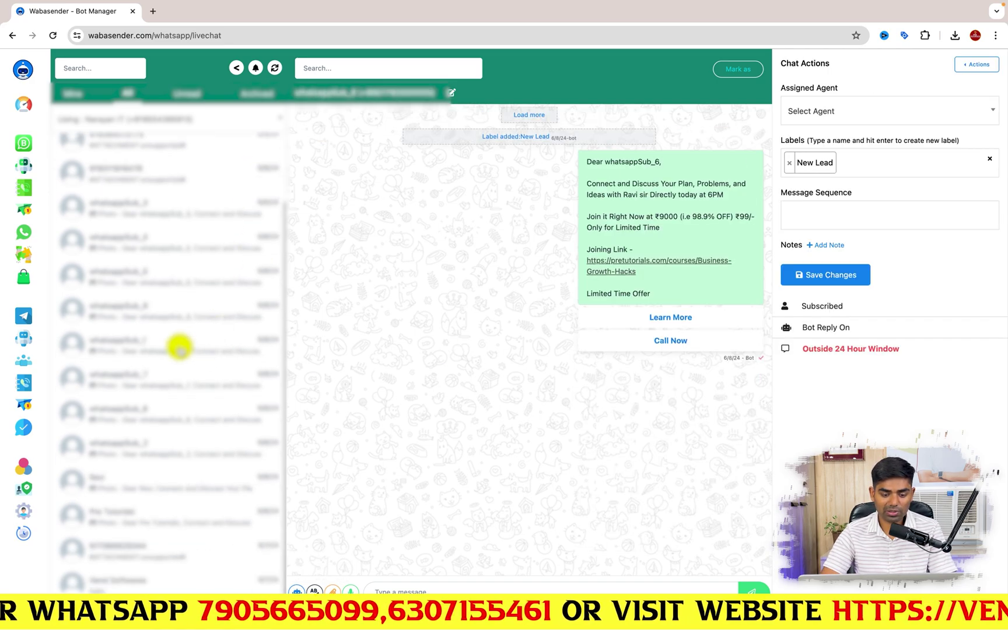
pyautogui.click(433, 588)
pyautogui.write('hi')
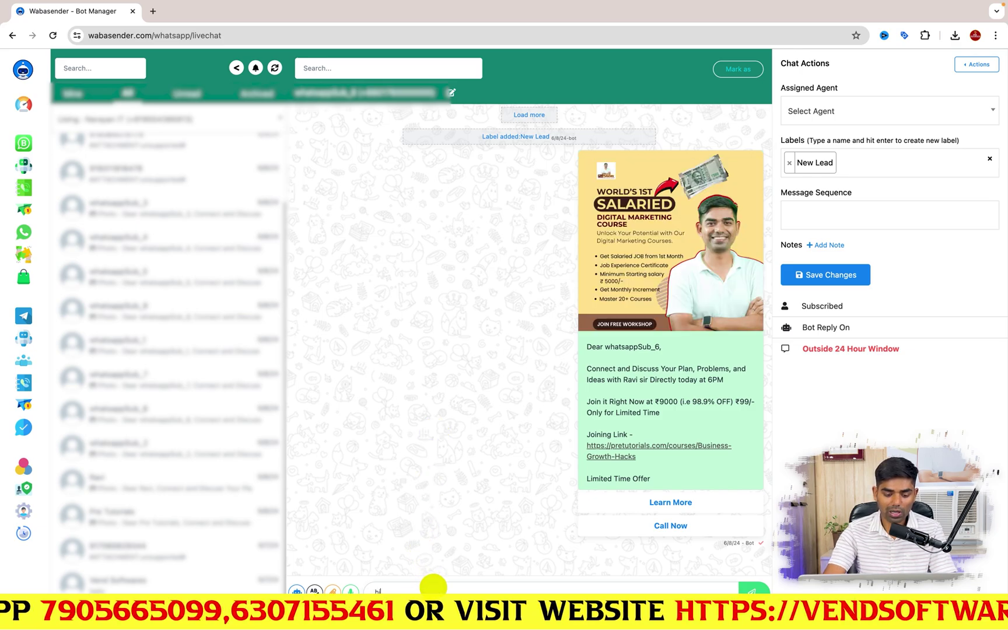
pyautogui.click(752, 588)
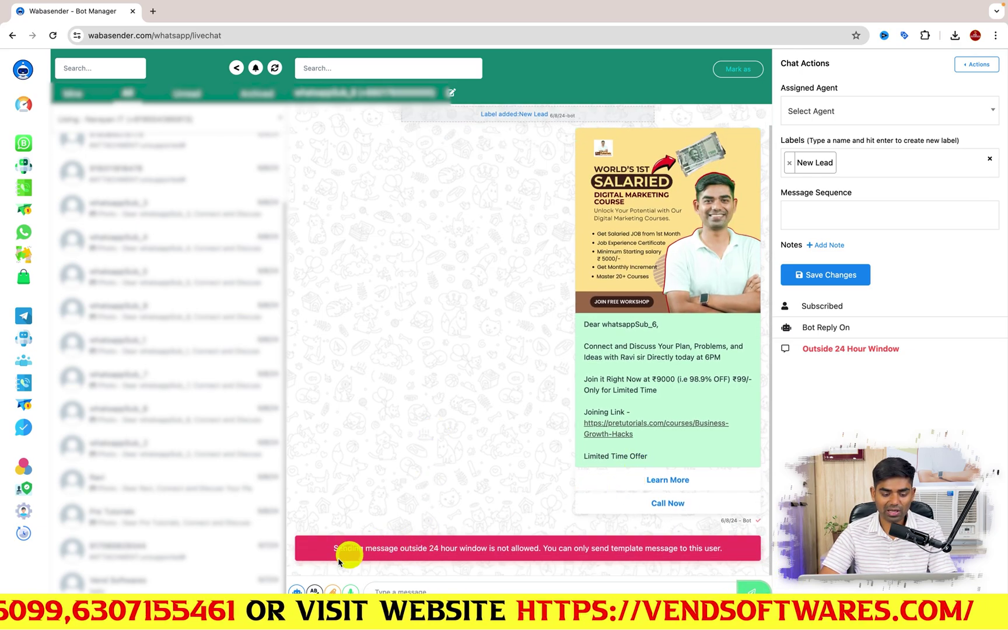
pyautogui.moveTo(330, 557); pyautogui.dragTo(741, 547)
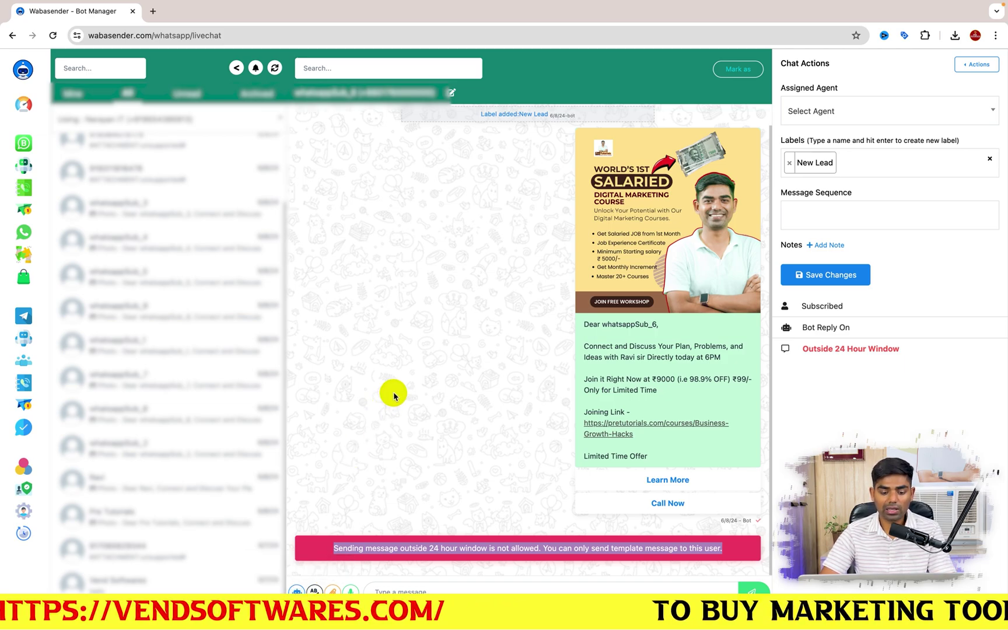
pyautogui.scroll(1, 394, 395)
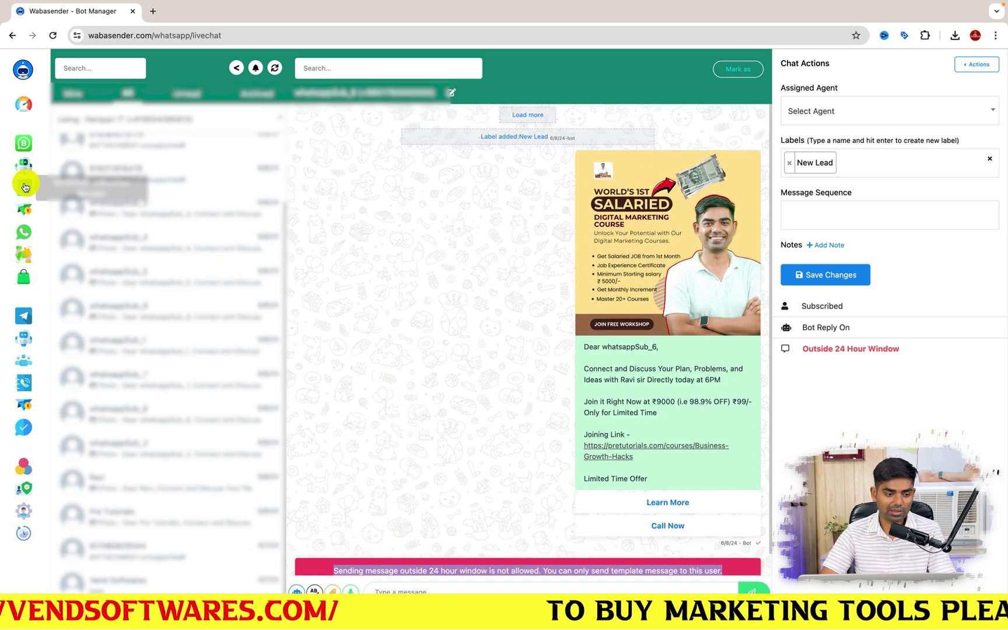